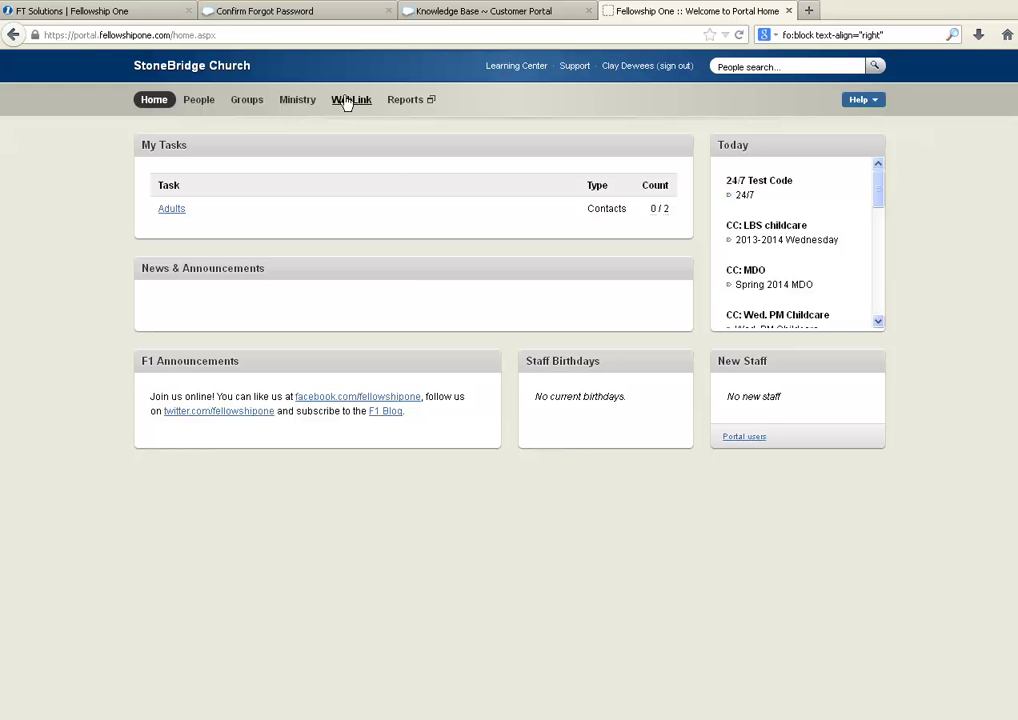
Step: Open the All Groups list via View All under Groups by Group Type
left_click(240, 102)
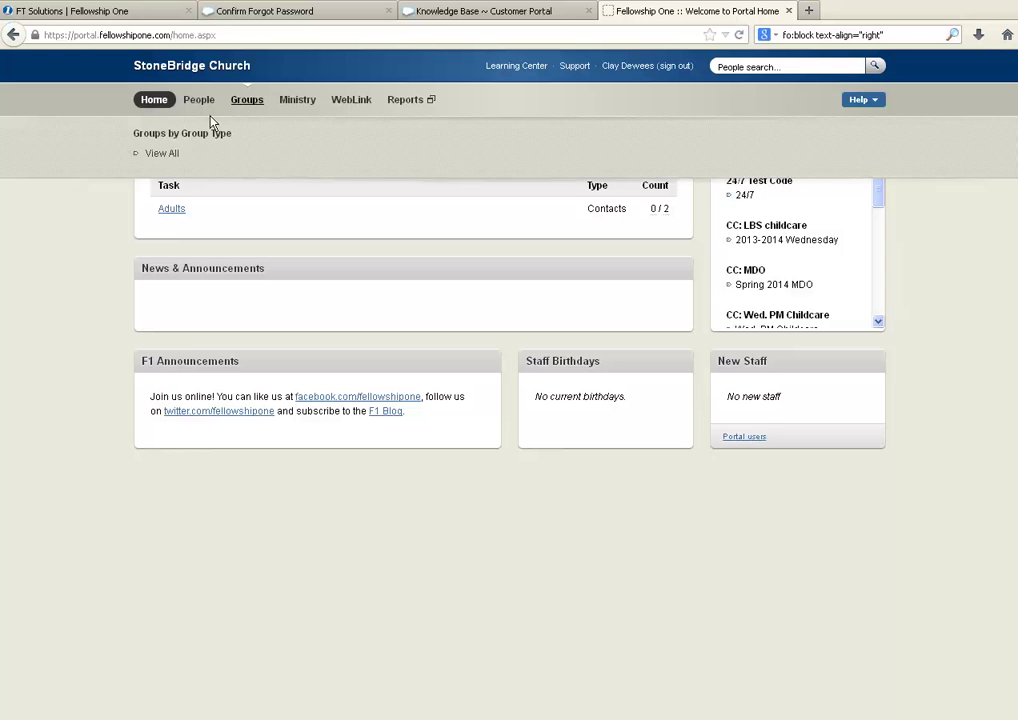
left_click(165, 160)
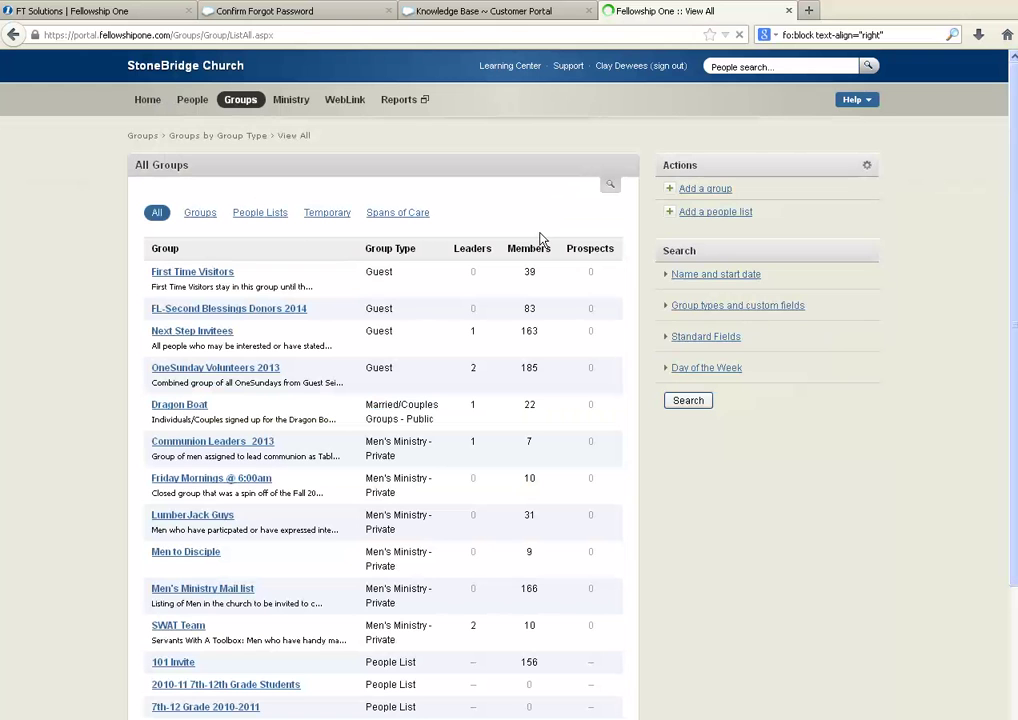
Step: Add a new group with Sunday School as its group type
left_click(705, 190)
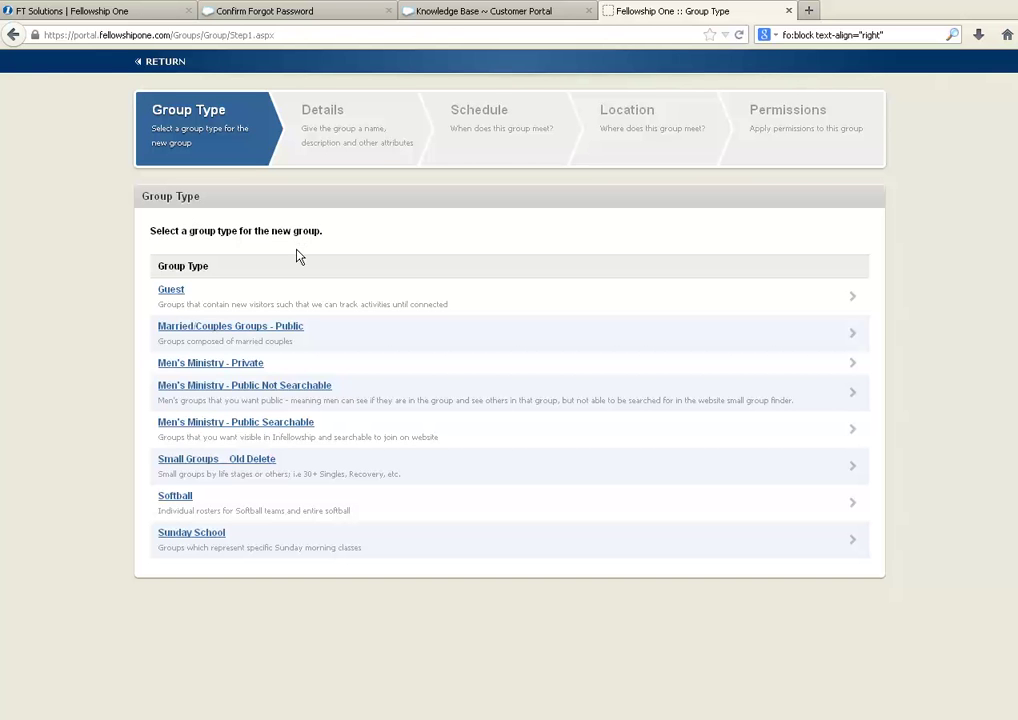
left_click(192, 533)
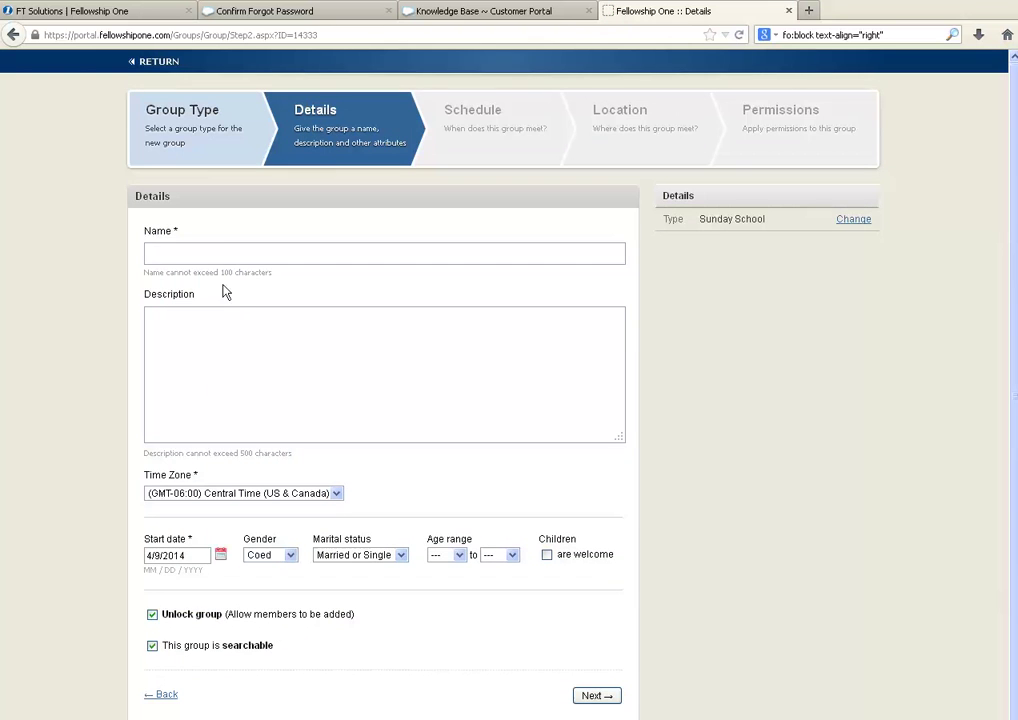
Step: Enter 'The Stronger Life' as the group name and replace the start date with 04/09/2014
left_click(222, 250)
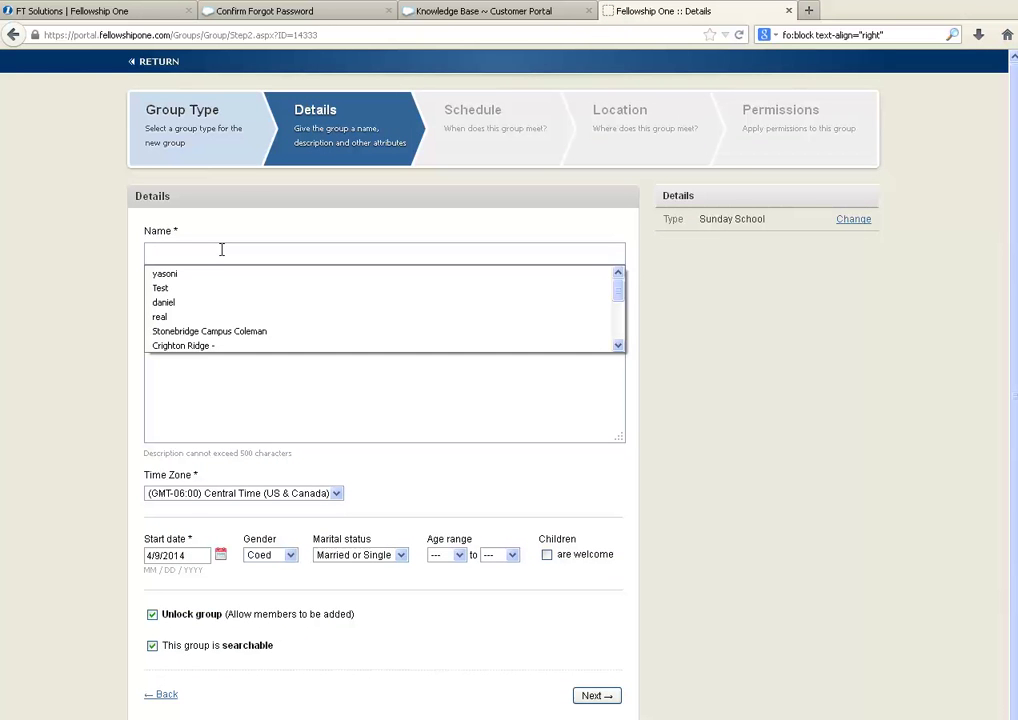
type("The S")
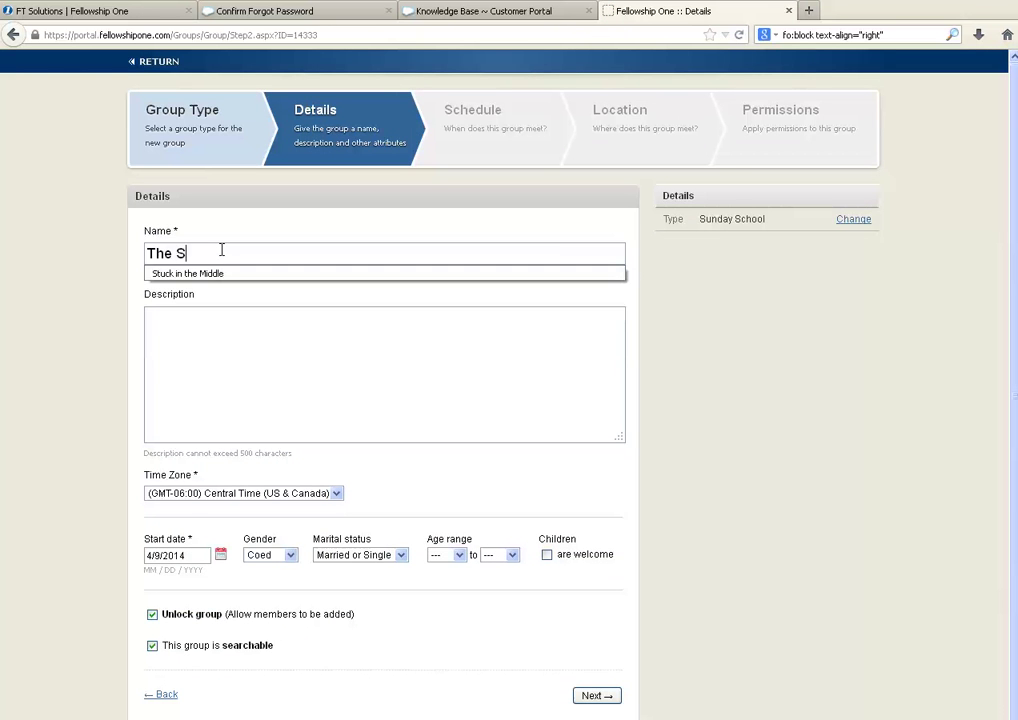
type("tronger Life")
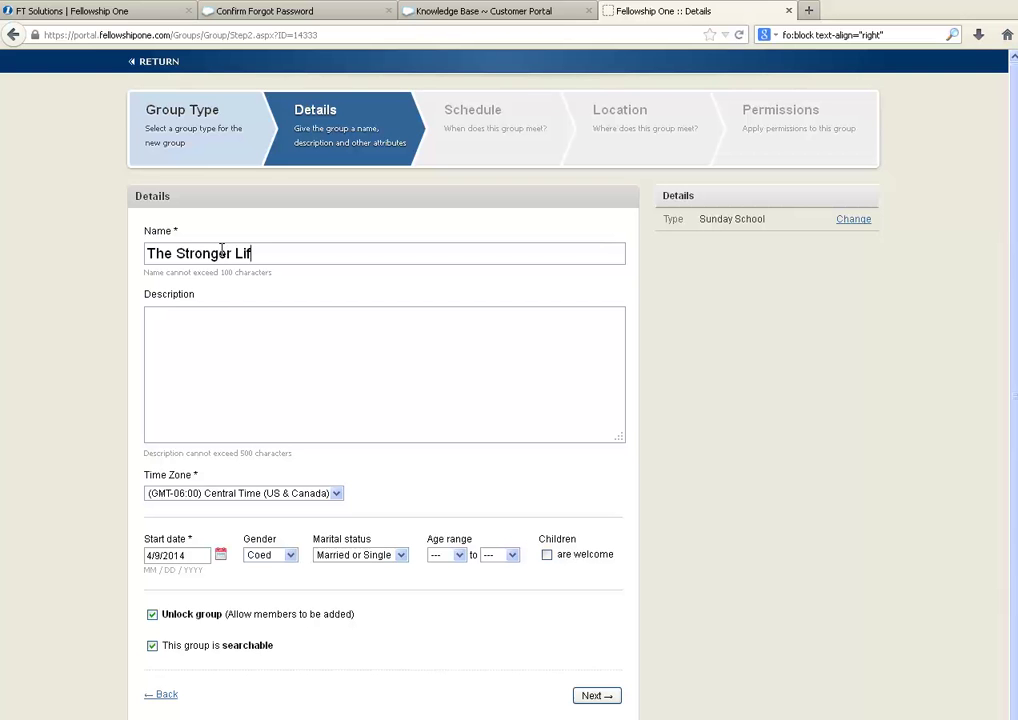
left_click(251, 329)
left_click_drag(192, 555, 134, 549)
type("04/09/2014")
Step: Pick March 16, 2014 as the start date from the calendar and advance to Schedule
left_click(220, 554)
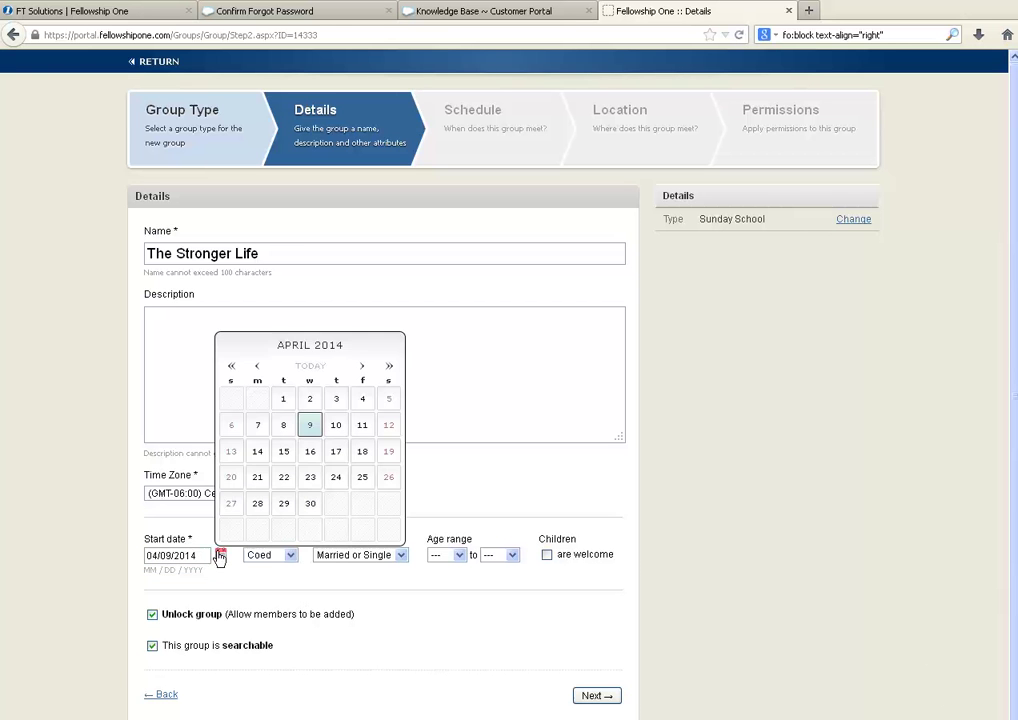
left_click(257, 368)
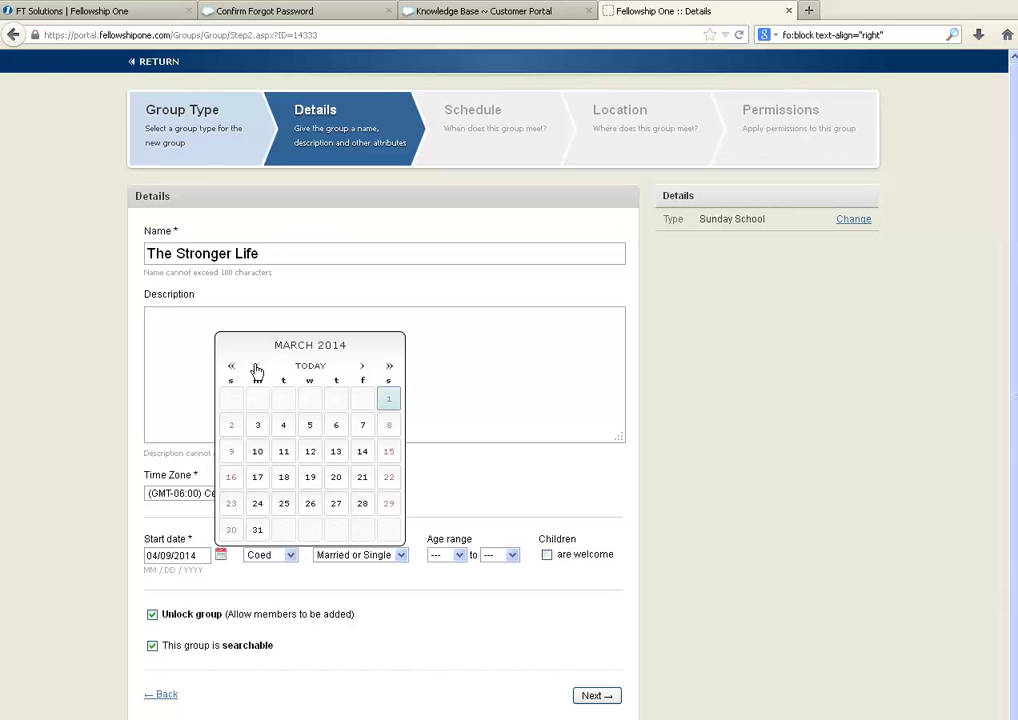
left_click(229, 483)
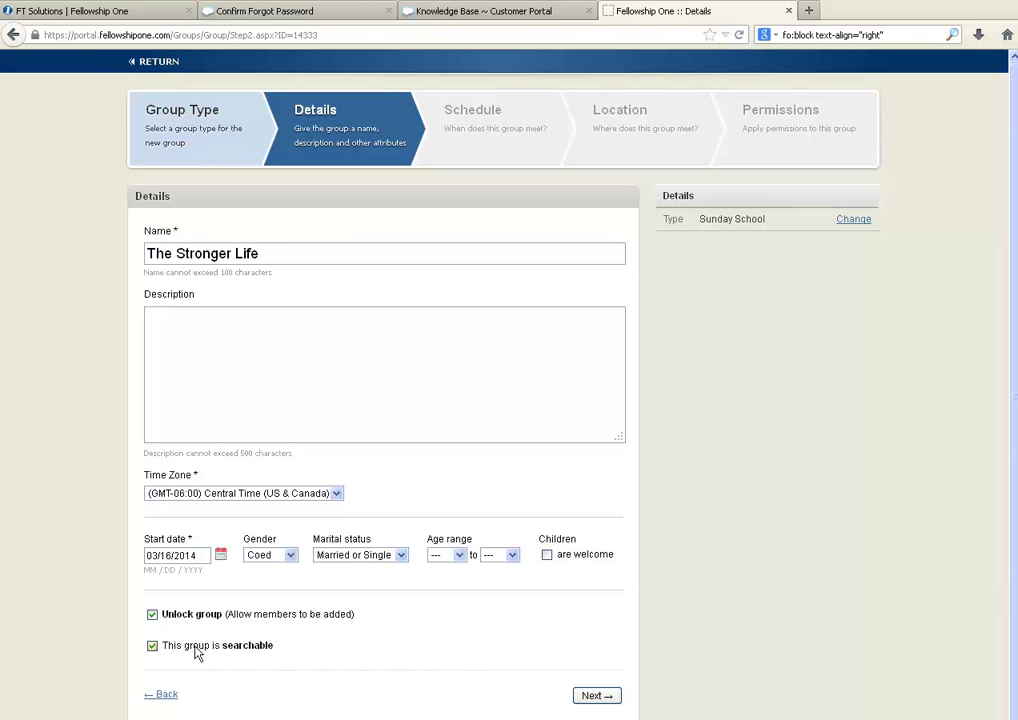
left_click(595, 698)
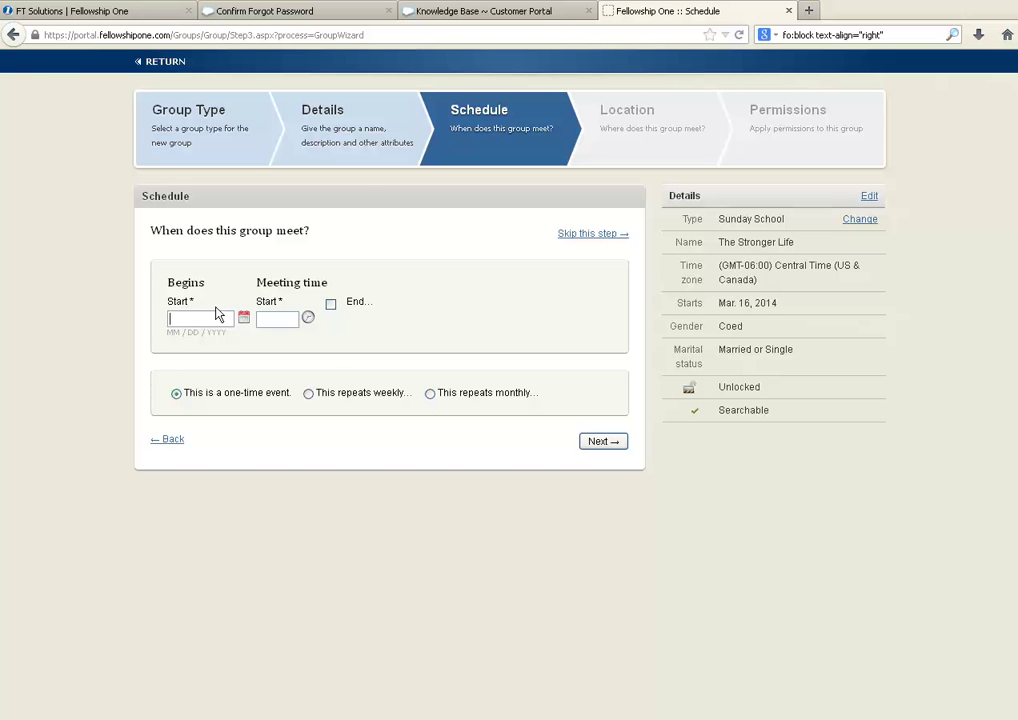
Step: Set the schedule to begin 03/16/2014 at 11:05 AM, repeating weekly
left_click(244, 318)
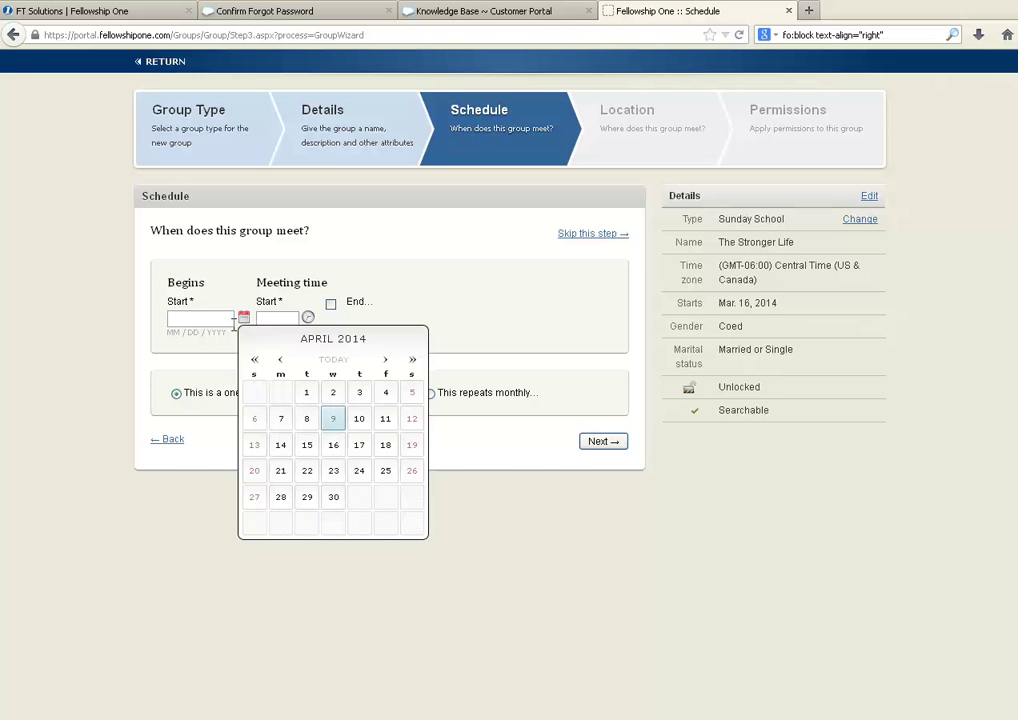
left_click(280, 360)
left_click(256, 472)
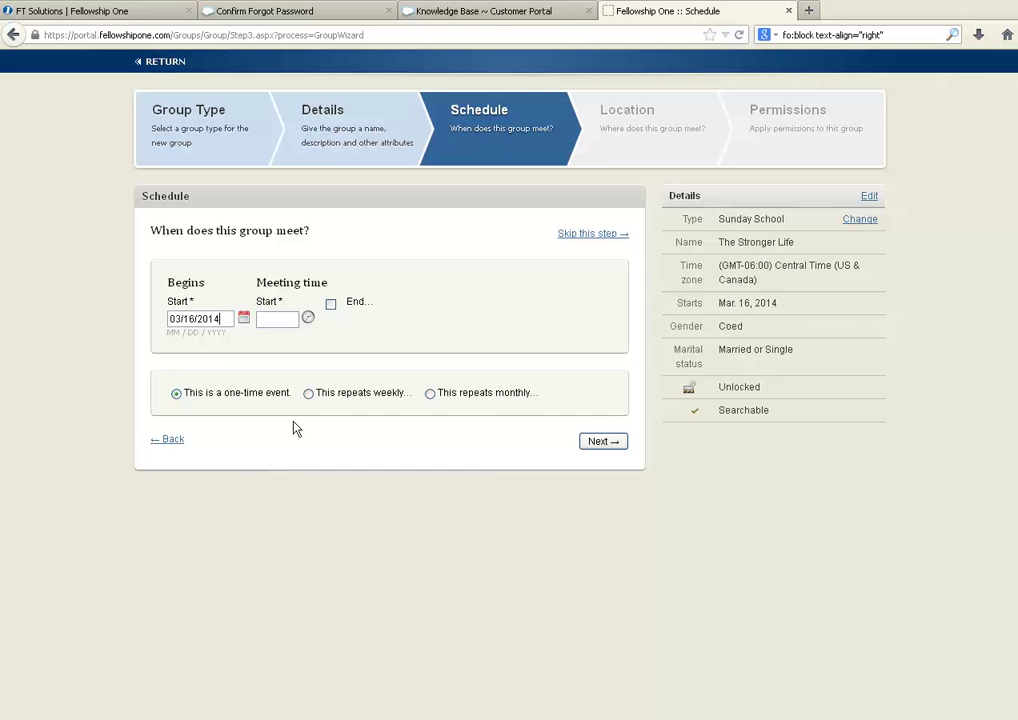
left_click(268, 318)
type("11")
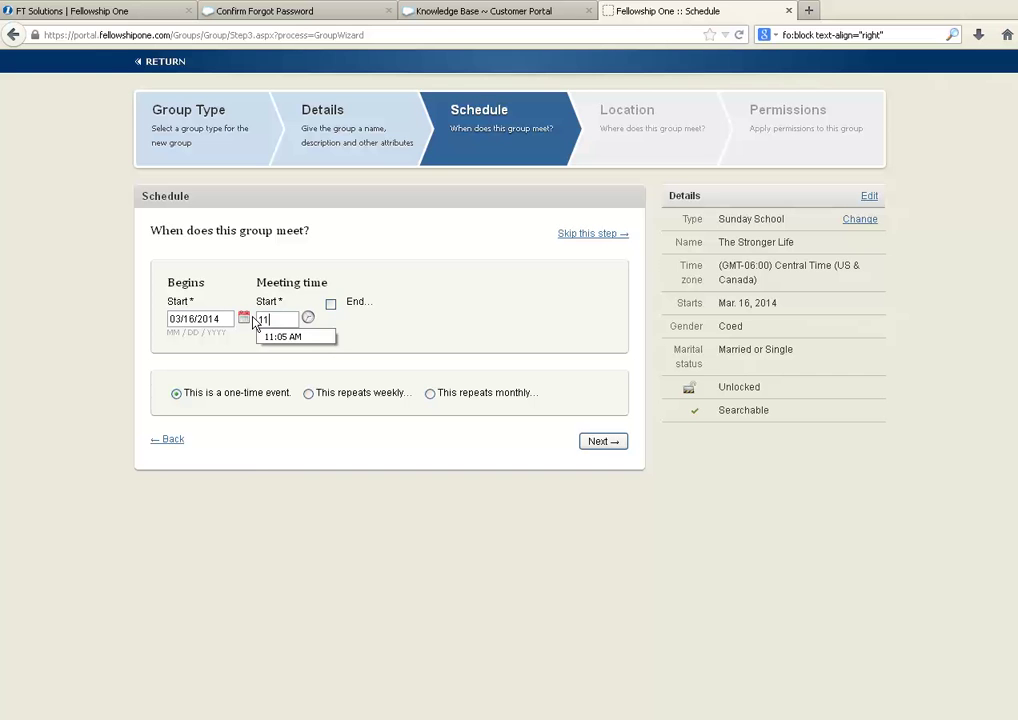
type(":05")
left_click(294, 340)
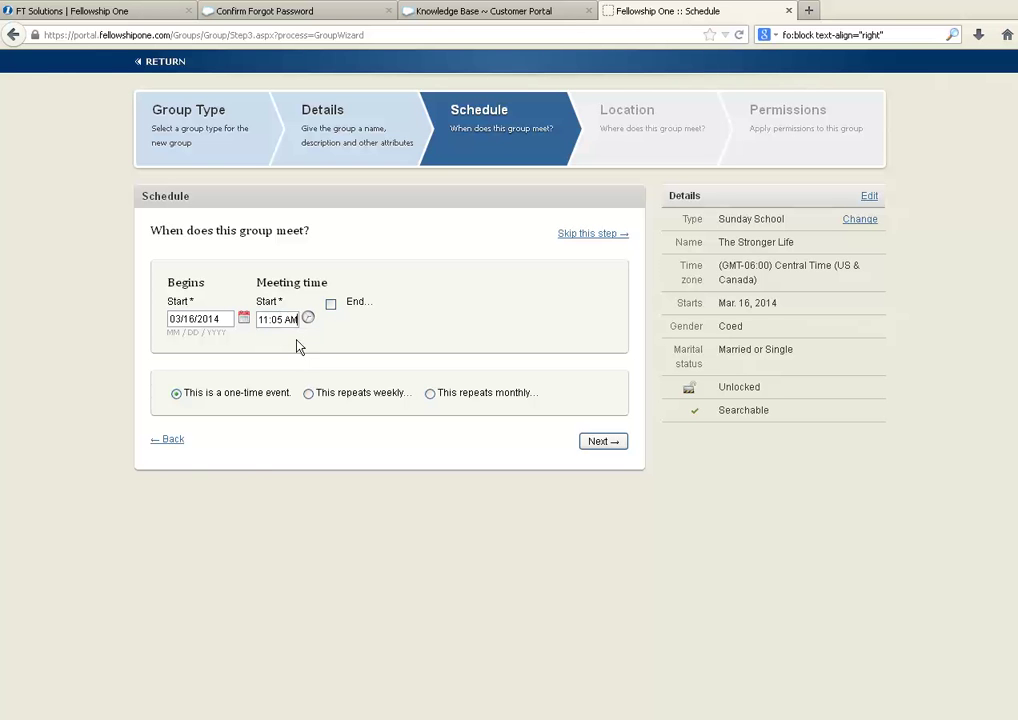
left_click(308, 394)
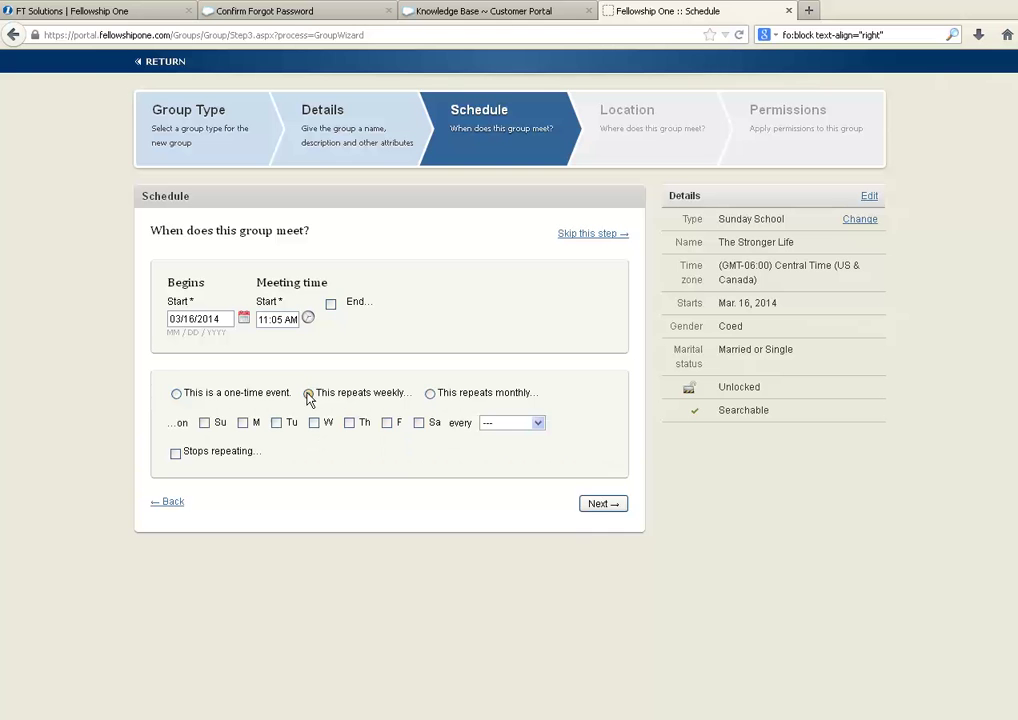
Step: Choose Sunday as the meeting day with repeat every week, then advance to Location
left_click(205, 423)
left_click(605, 505)
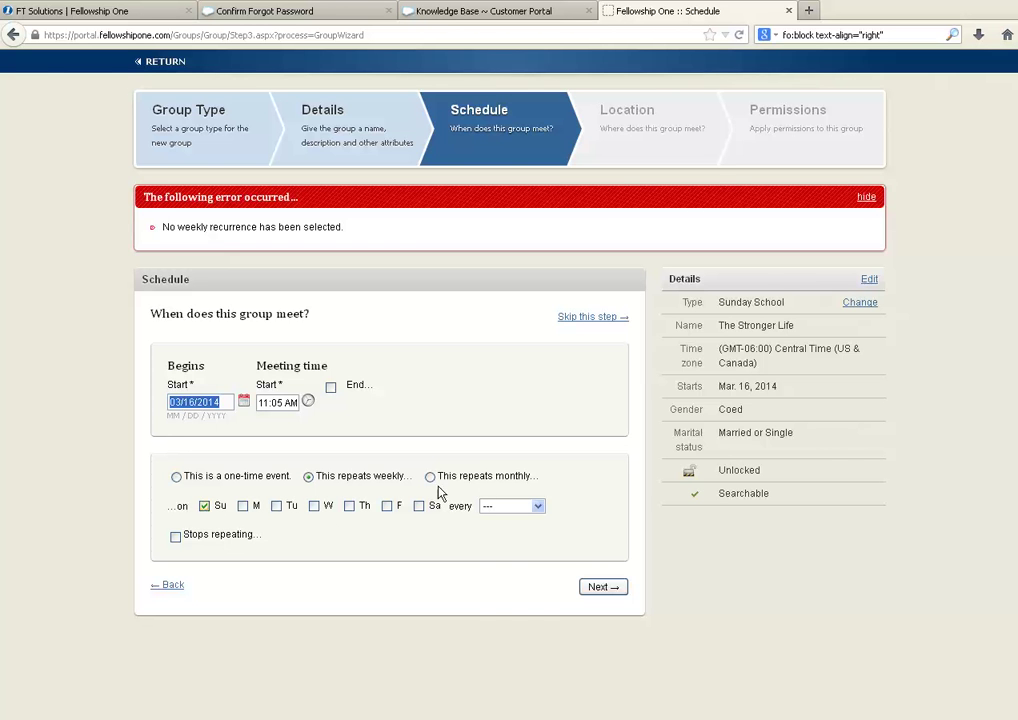
left_click(522, 506)
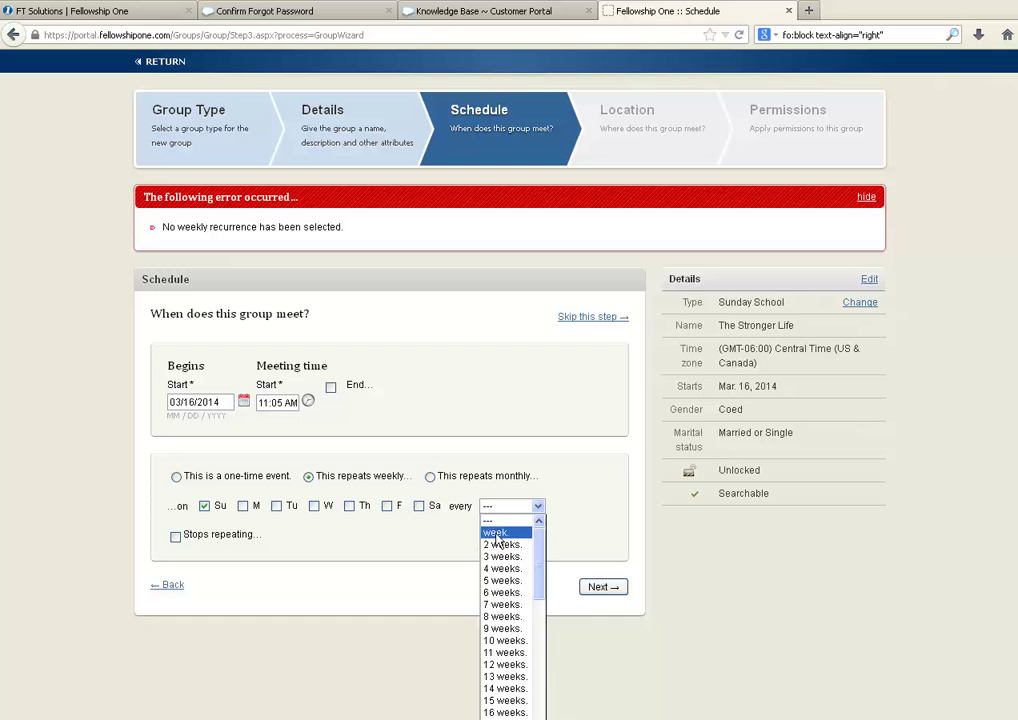
left_click(497, 532)
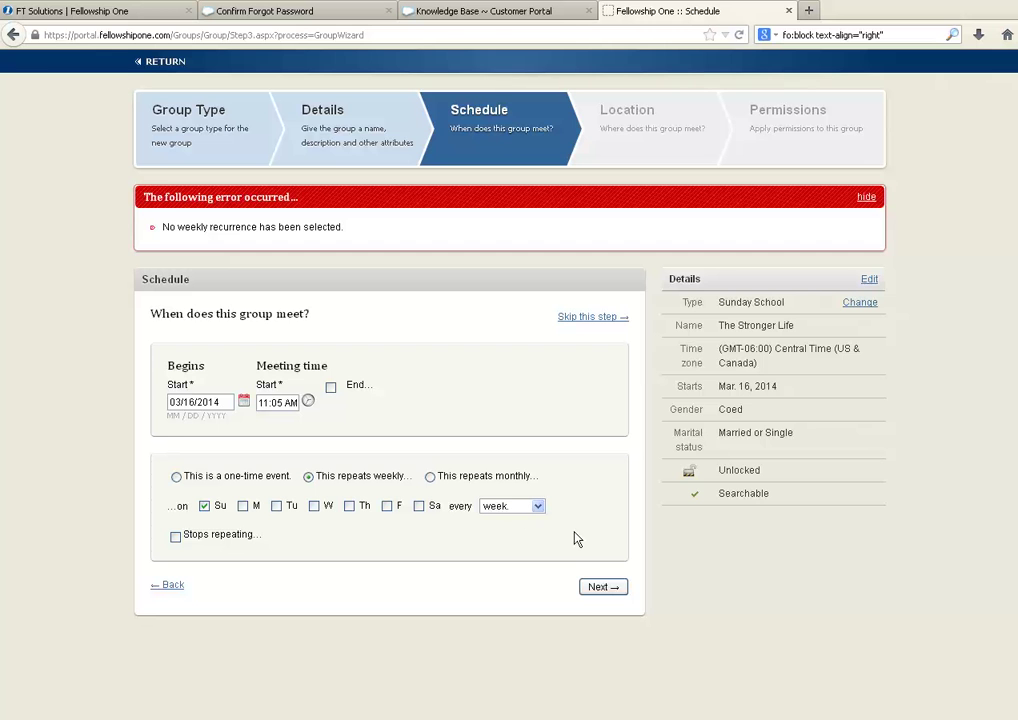
left_click(596, 588)
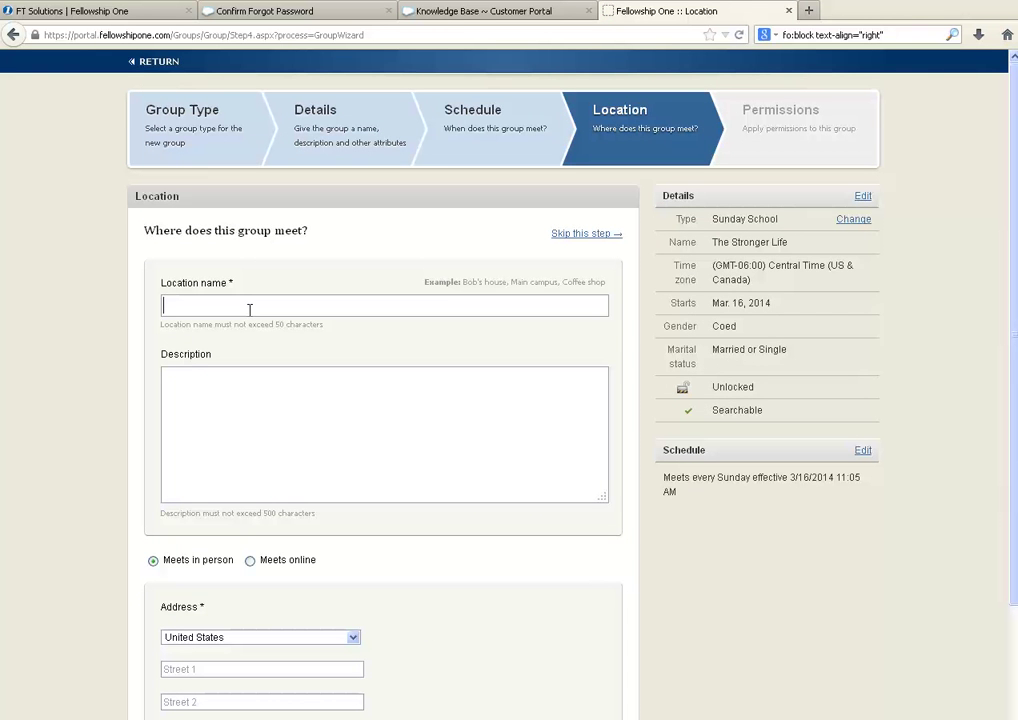
Step: Enter 'StoneBridge Room A209' as the location name and dismiss the suggestions
type("StoneBridge")
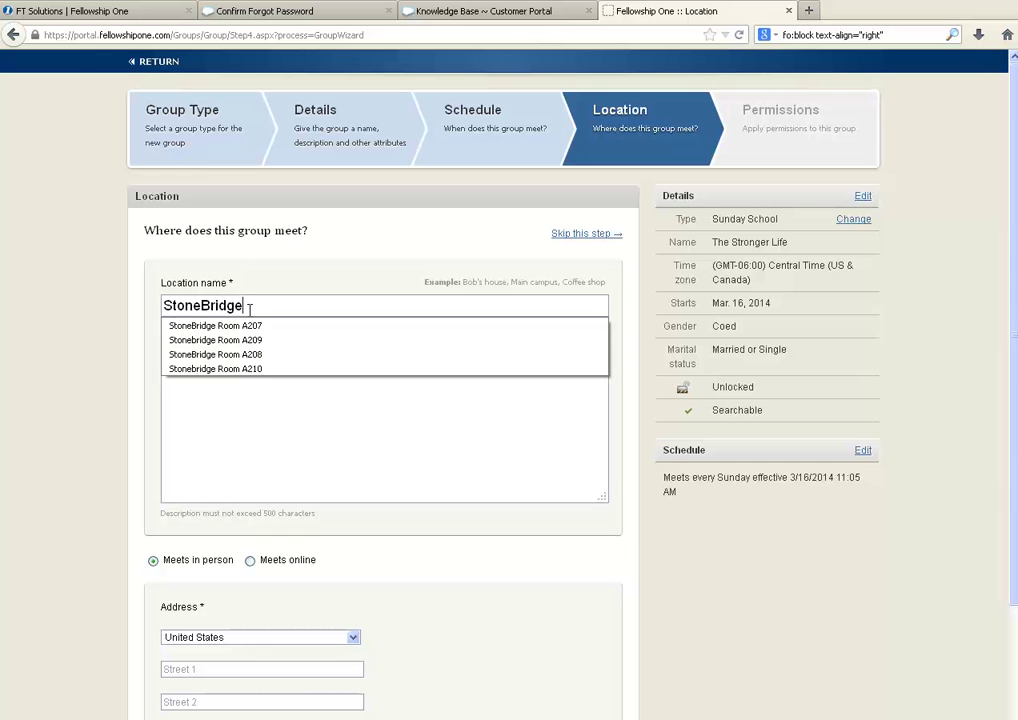
type(" Room A209")
left_click(268, 386)
scroll(291, 497, "down", 1)
scroll(291, 493, "down", 1)
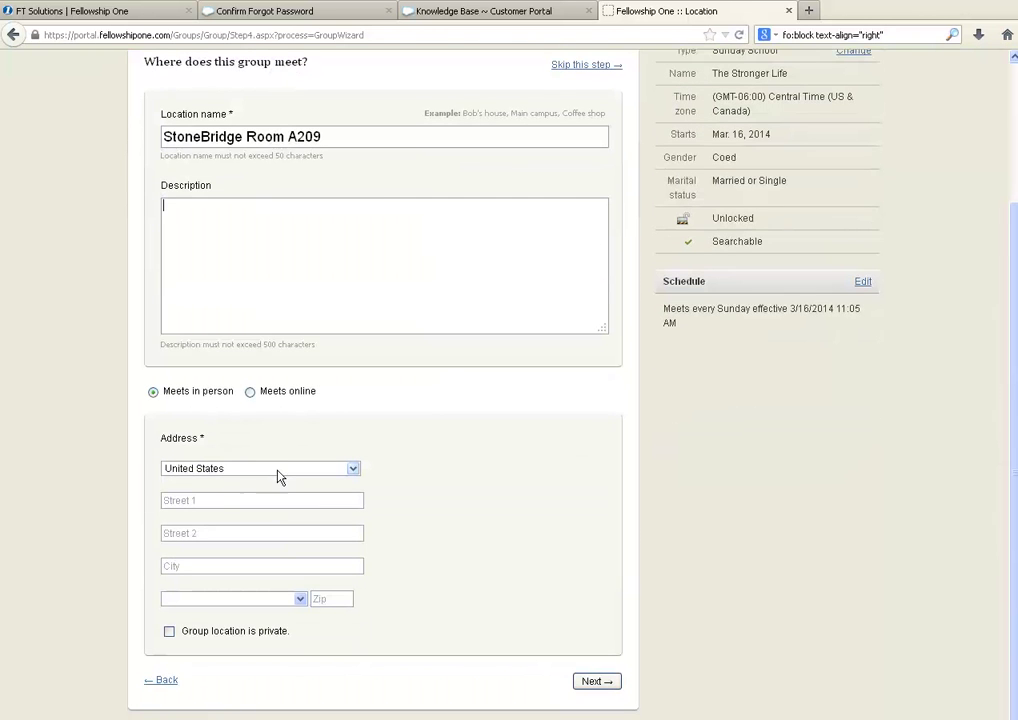
left_click(233, 499)
type("One")
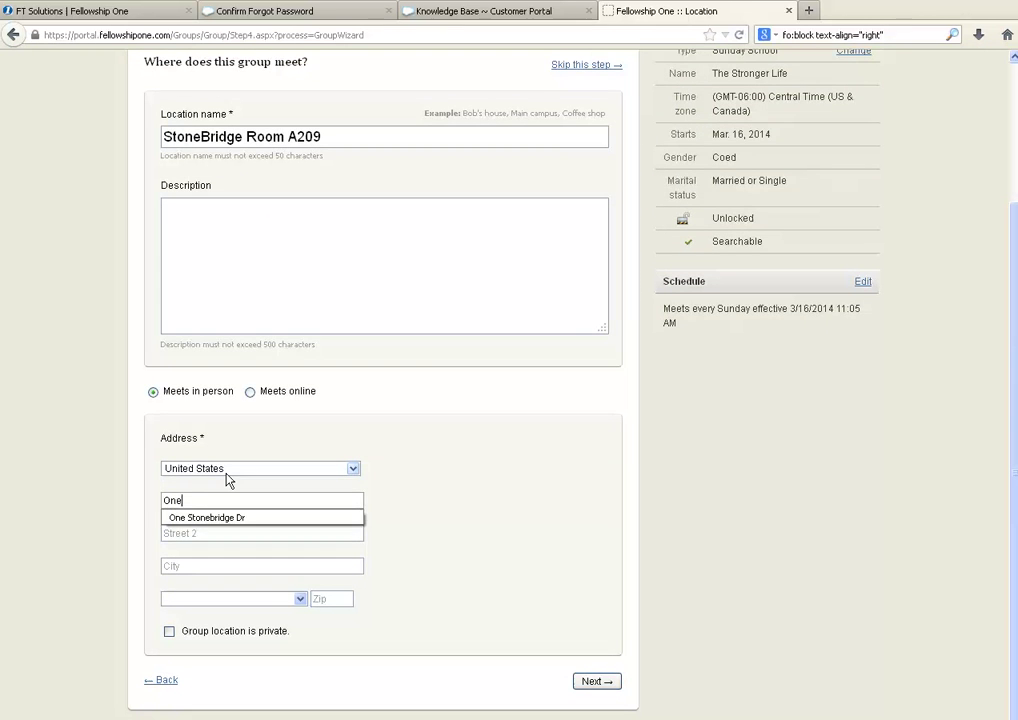
key("Down")
key("Return")
key("Tab")
key("Tab")
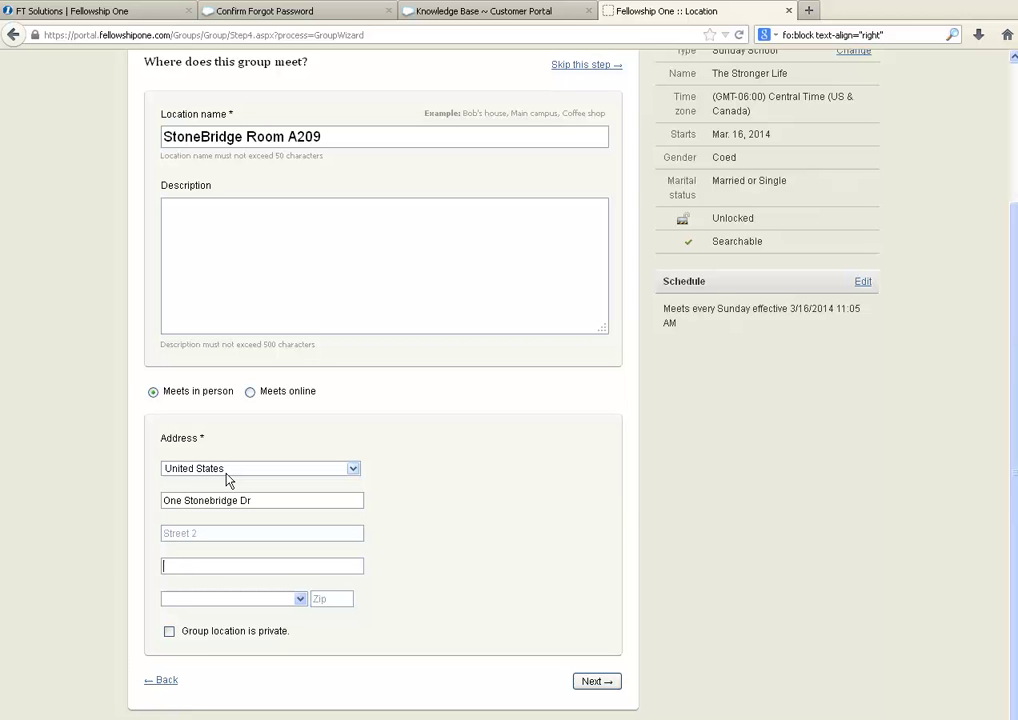
type("The")
key("Down")
key("Return")
key("Tab")
Step: Set the state to Texas and zip 77382, then continue to Permissions
type("tex")
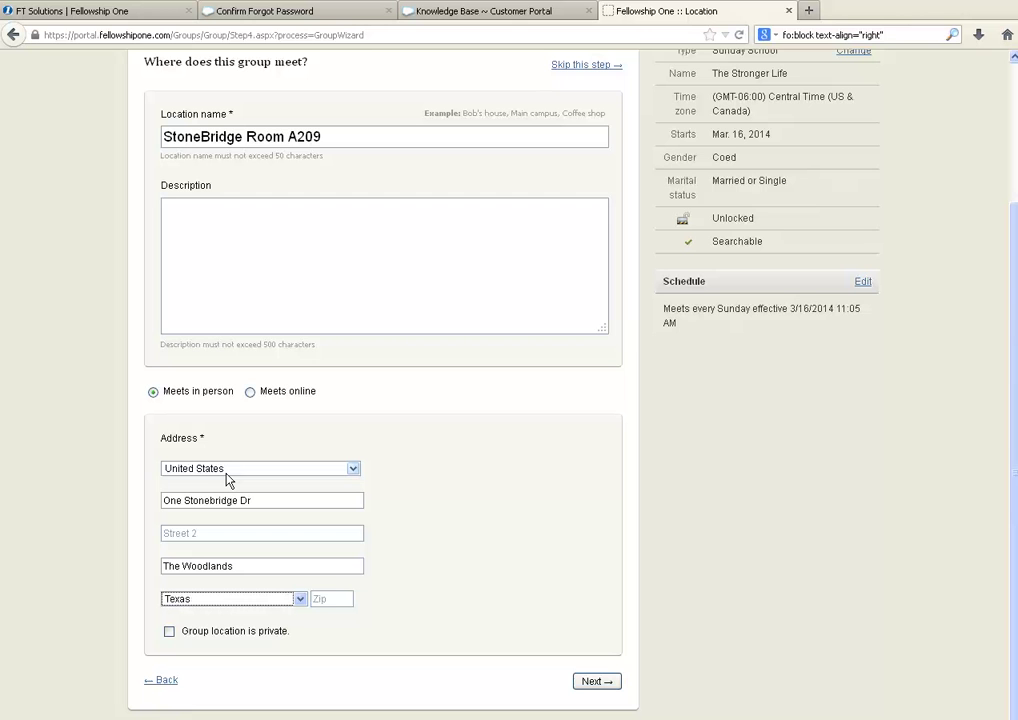
left_click(330, 598)
type("77382")
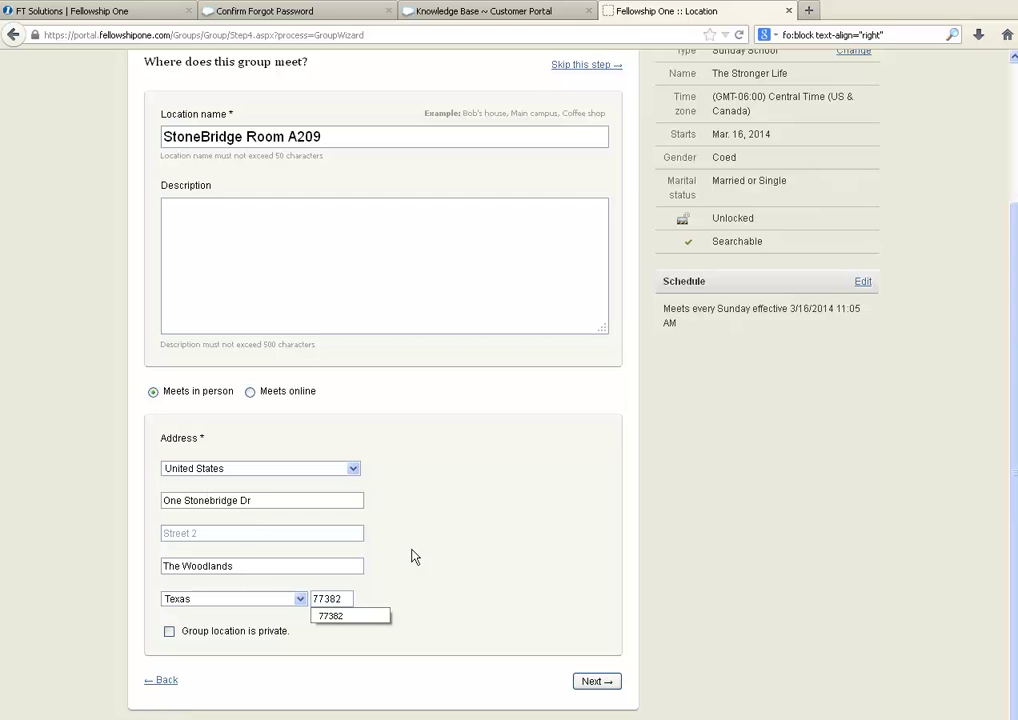
left_click(512, 606)
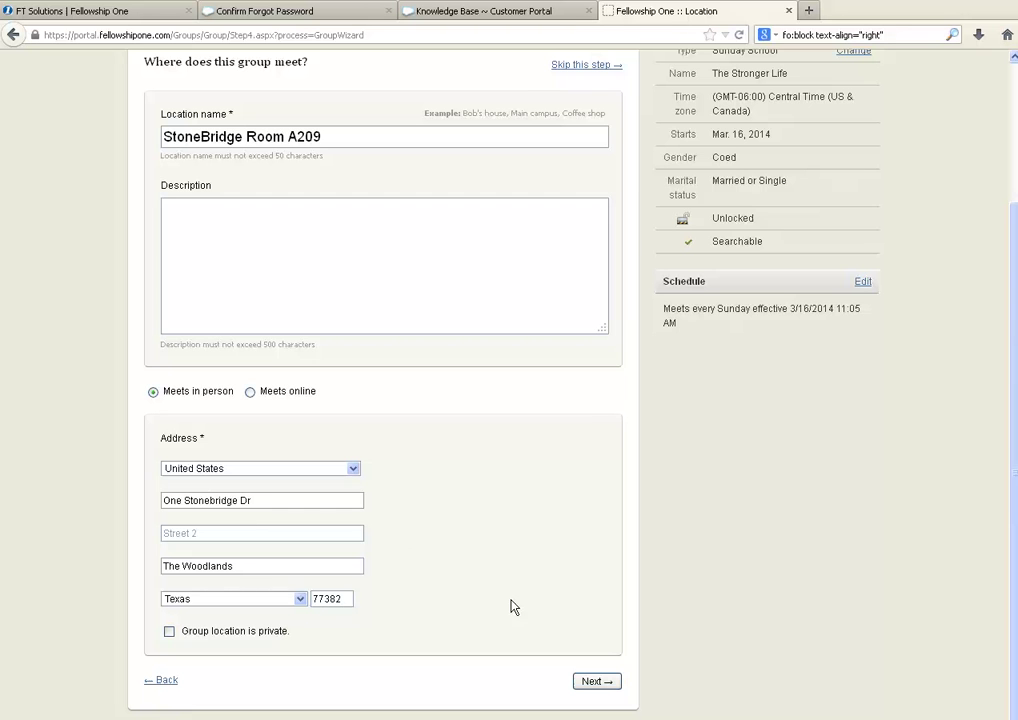
left_click(603, 684)
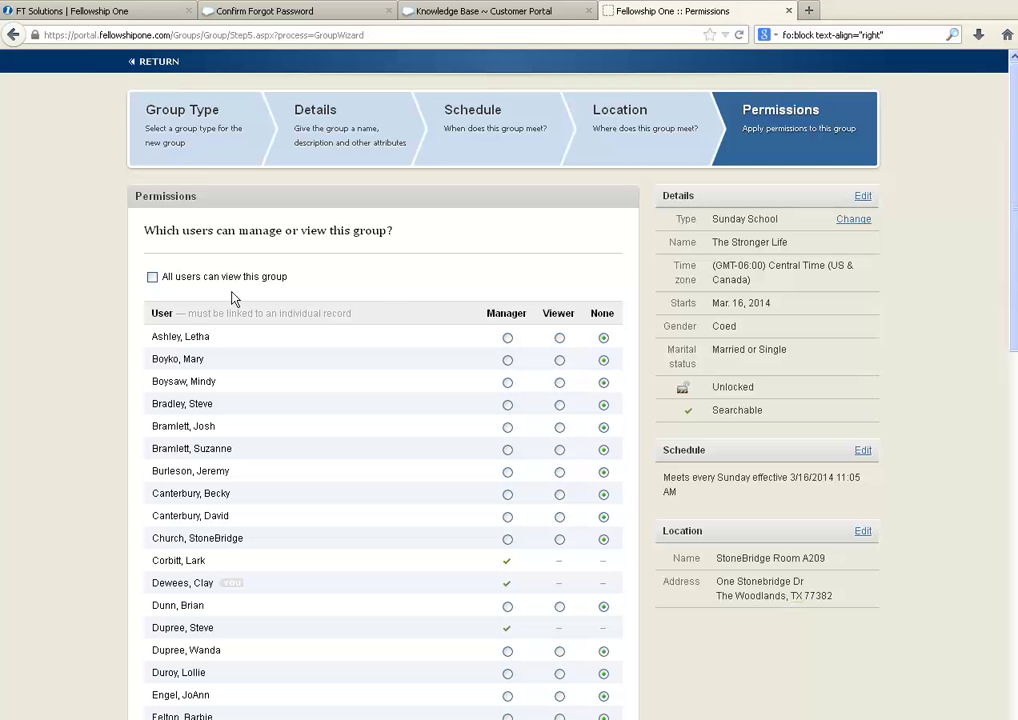
Step: Check 'All users can view this group', leaving the four checked managers unchanged
scroll(232, 298, "down", 5)
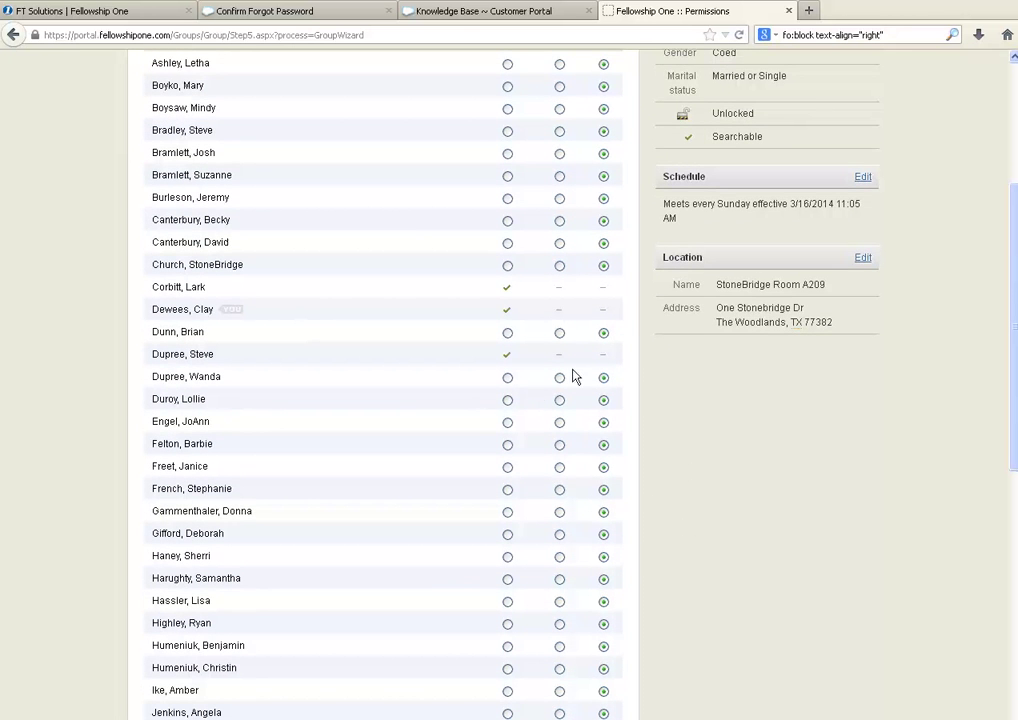
scroll(190, 200, "up", 3)
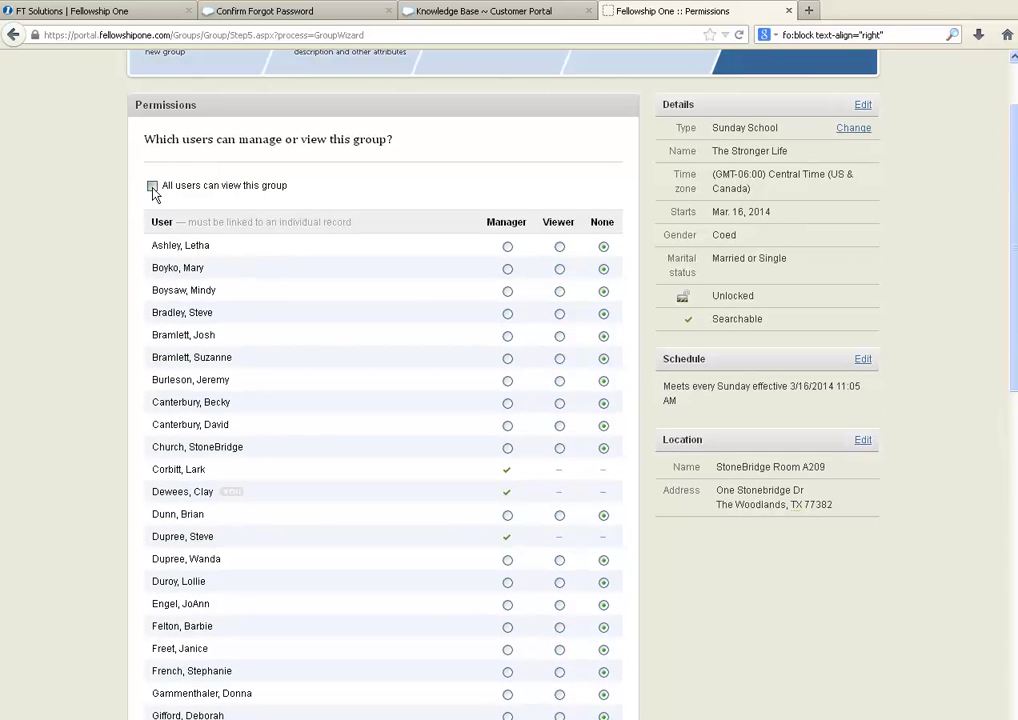
left_click(152, 187)
scroll(543, 396, "down", 2)
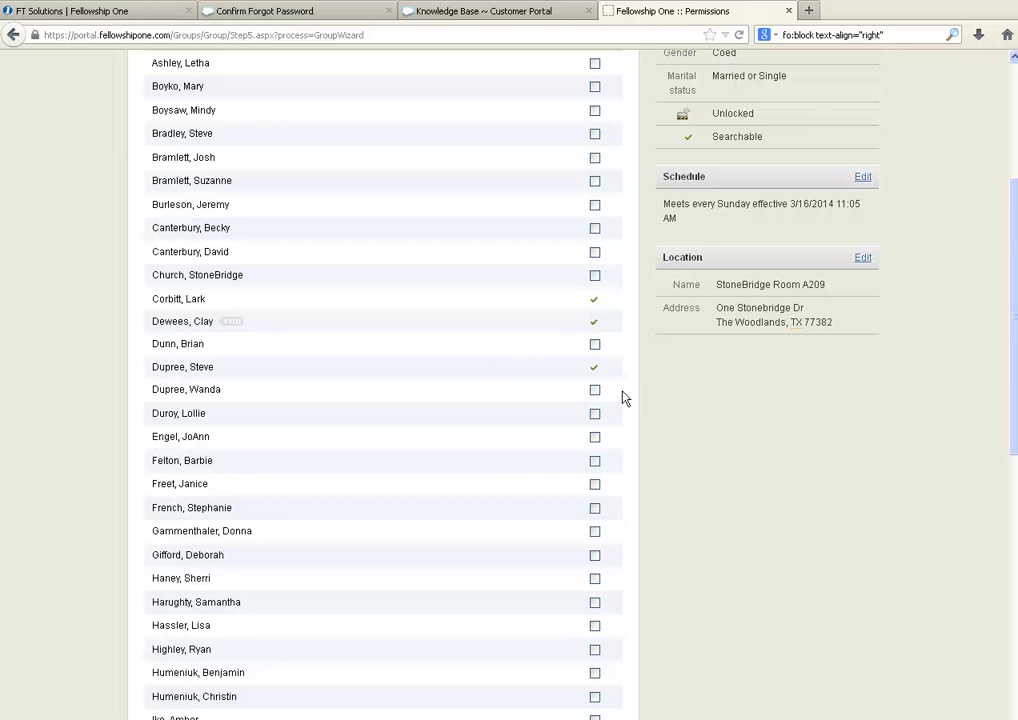
scroll(502, 433, "down", 7)
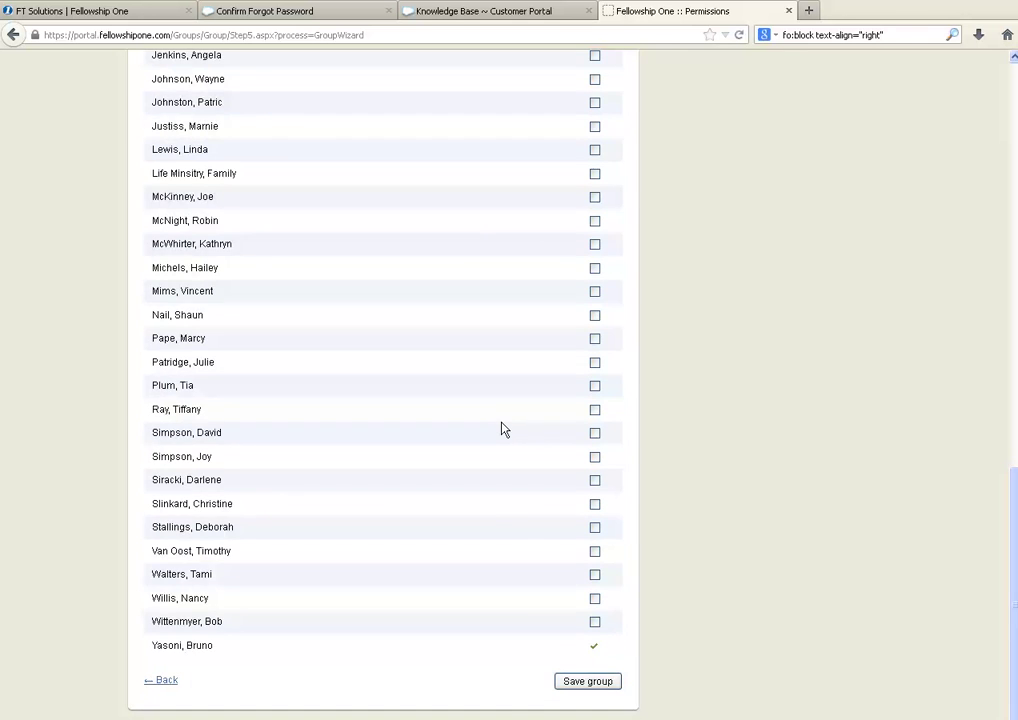
scroll(502, 430, "up", 8)
scroll(502, 430, "down", 2)
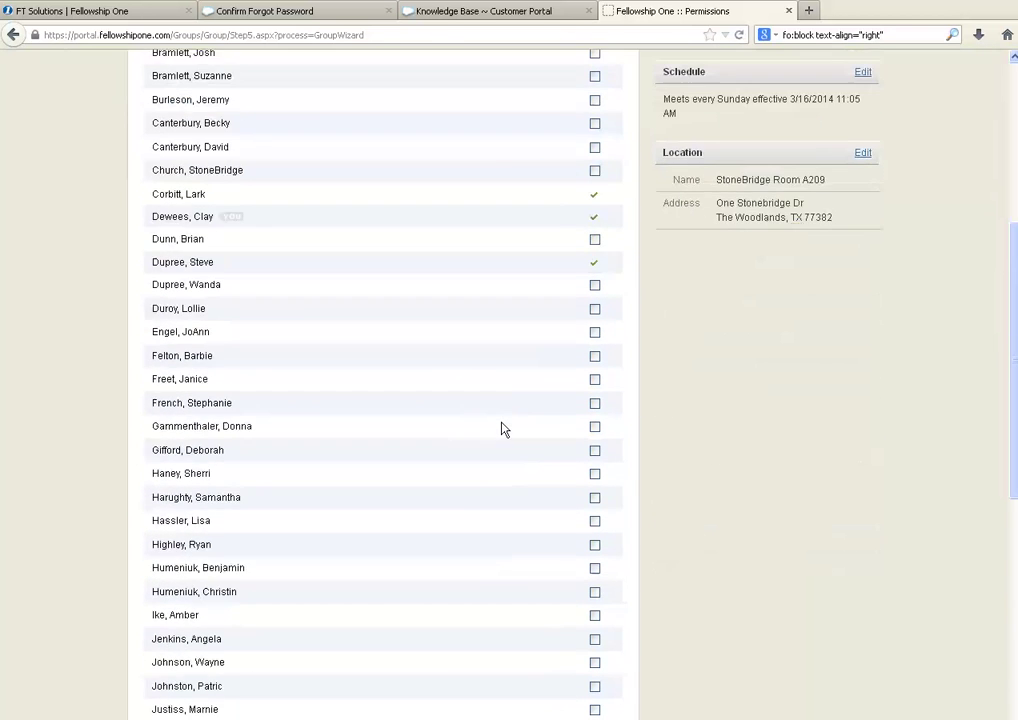
scroll(502, 429, "down", 6)
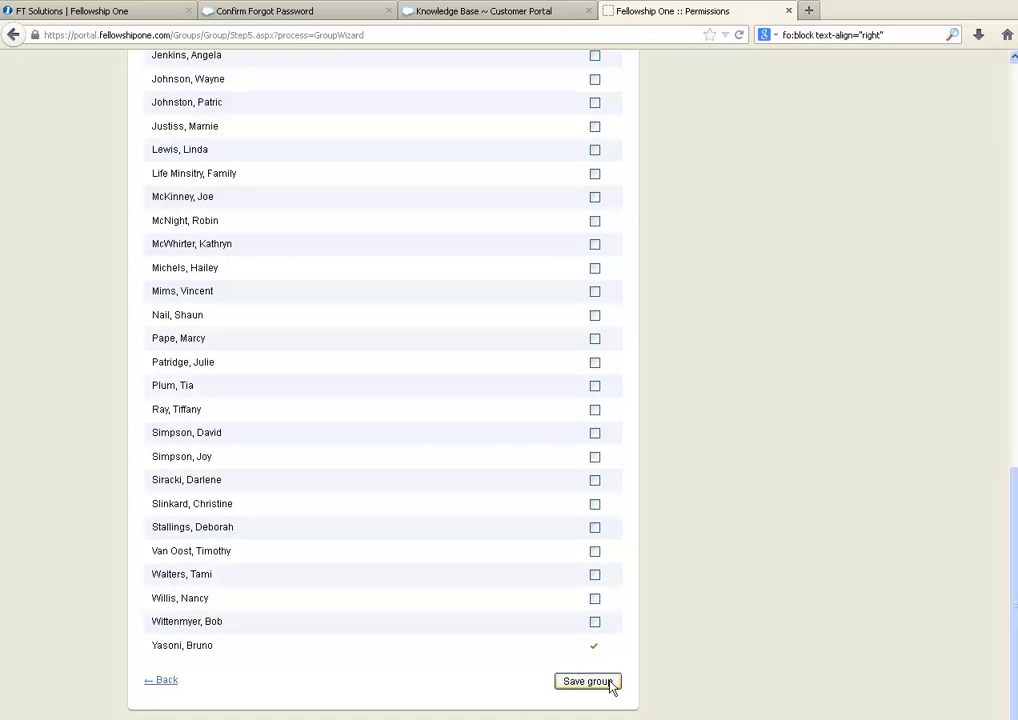
Step: Finish the wizard with Save group to create The Stronger Life
left_click(588, 681)
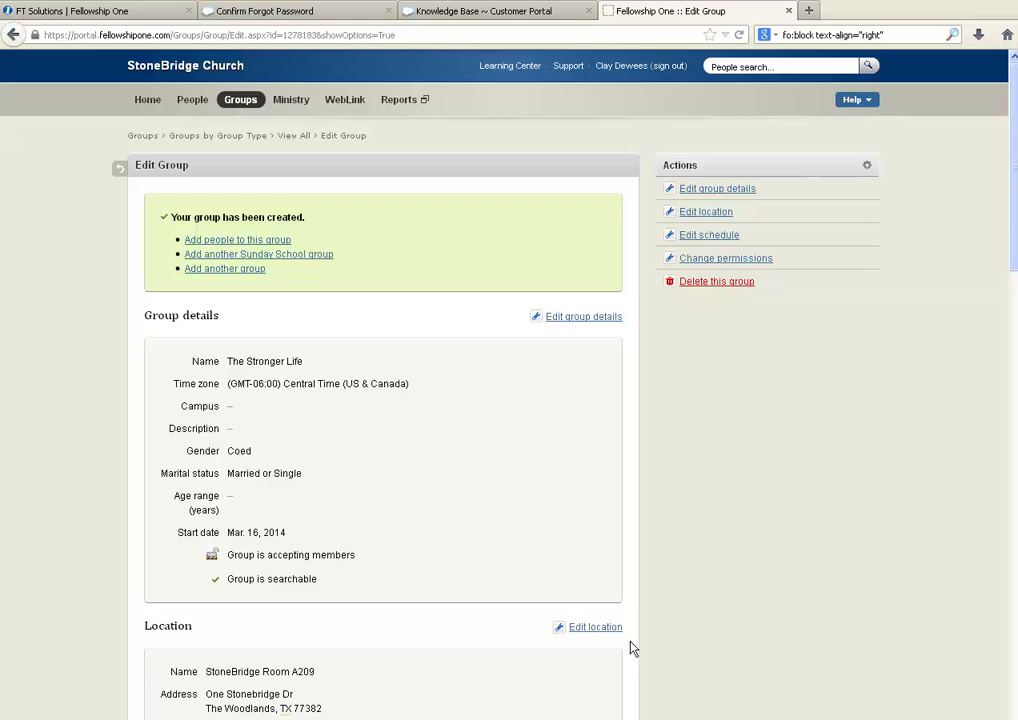
Step: Search for two people by name and save each as a leader of the group
left_click(233, 243)
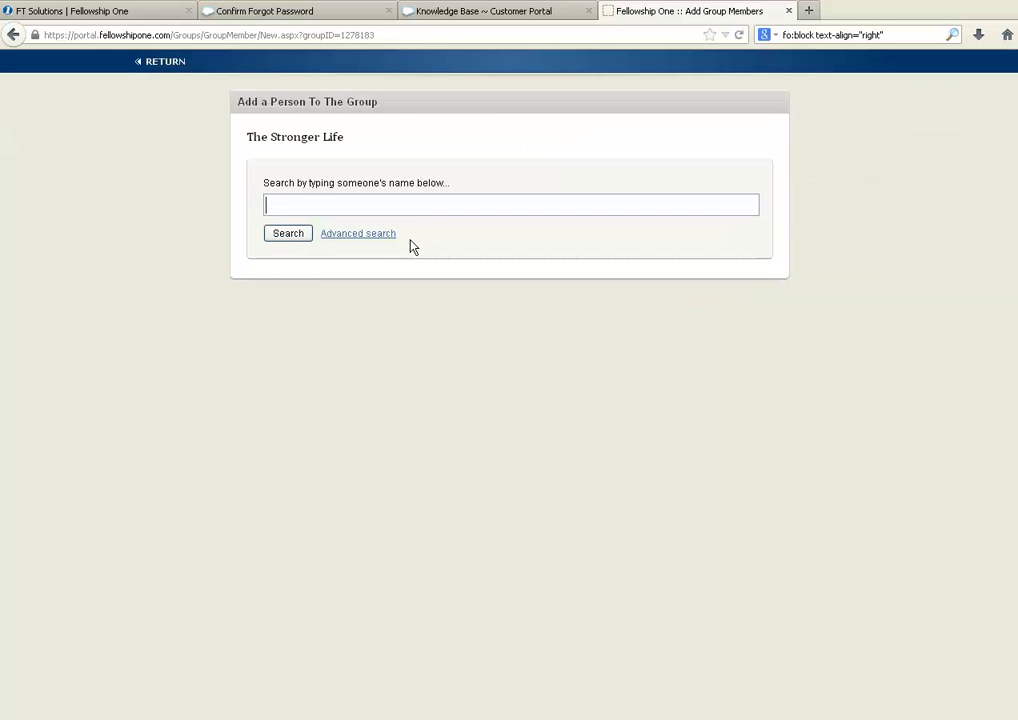
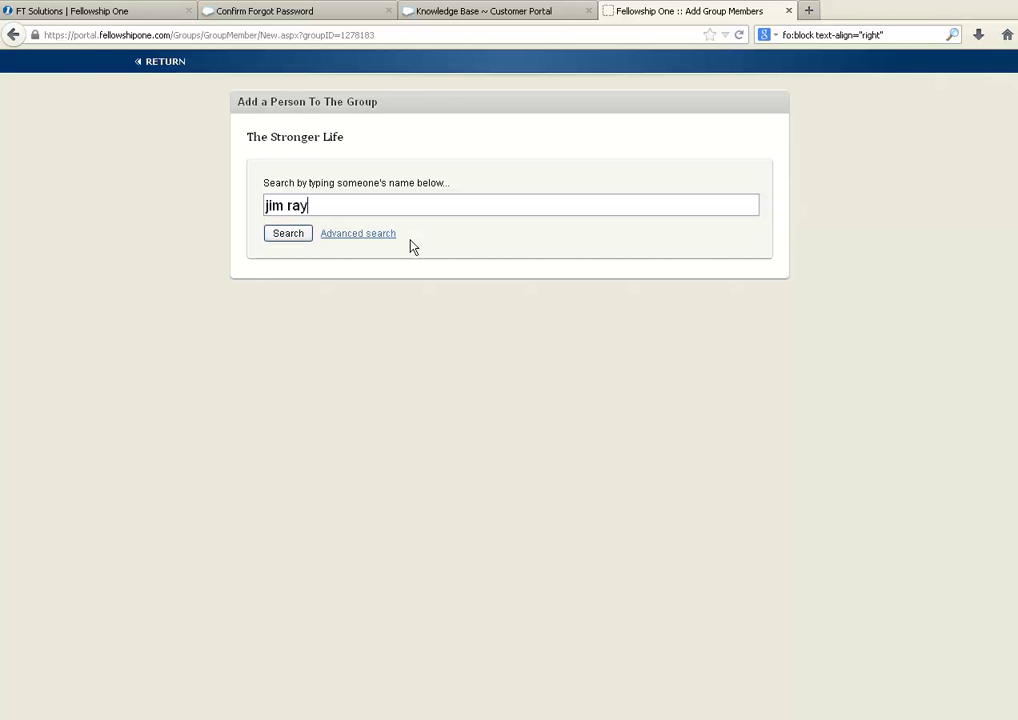
key("Return")
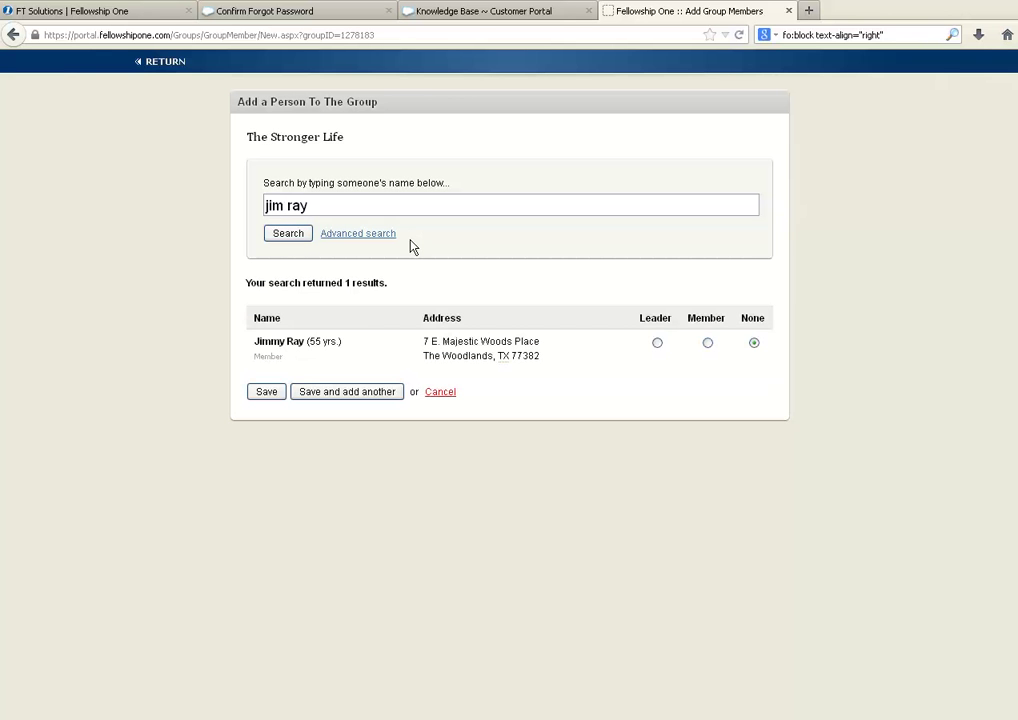
left_click(657, 343)
left_click(322, 396)
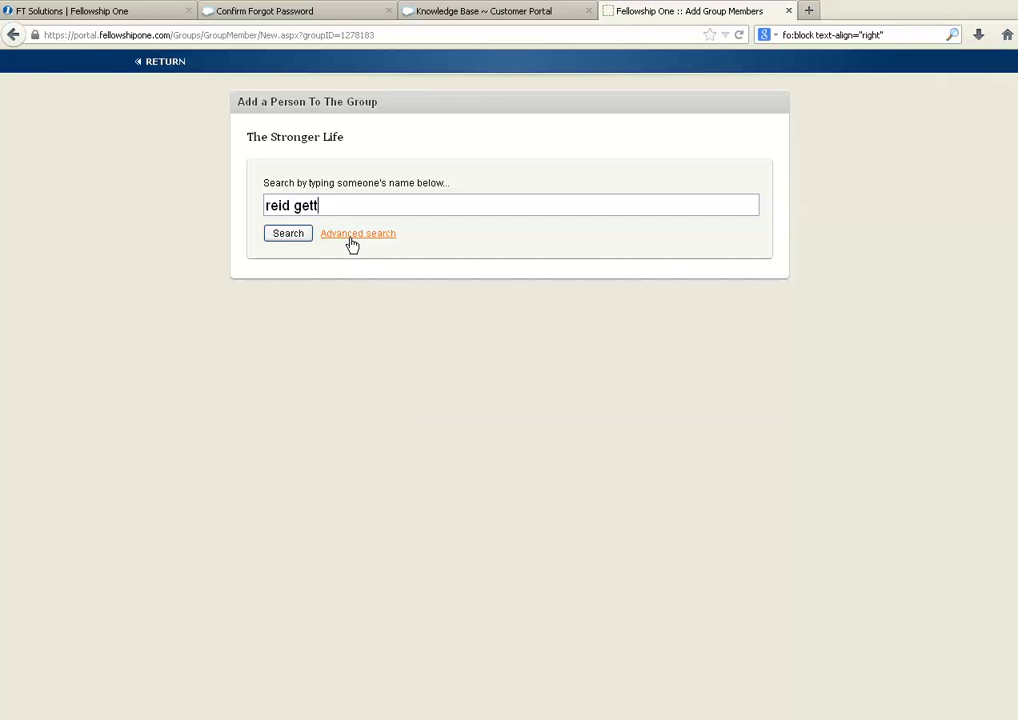
key("Return")
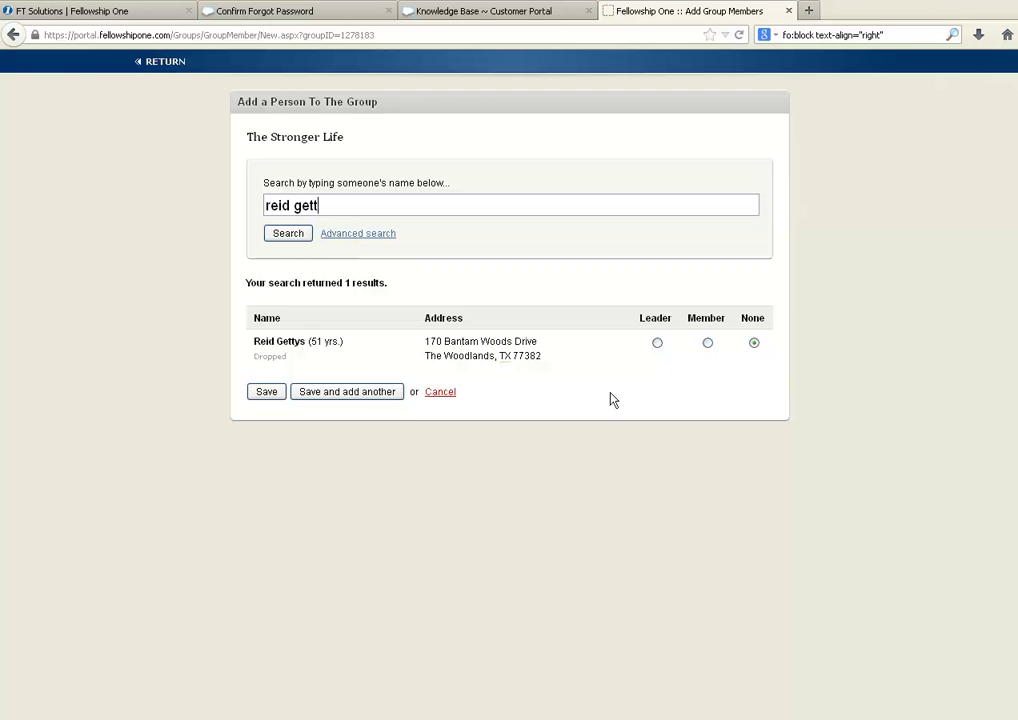
left_click(657, 343)
left_click(367, 393)
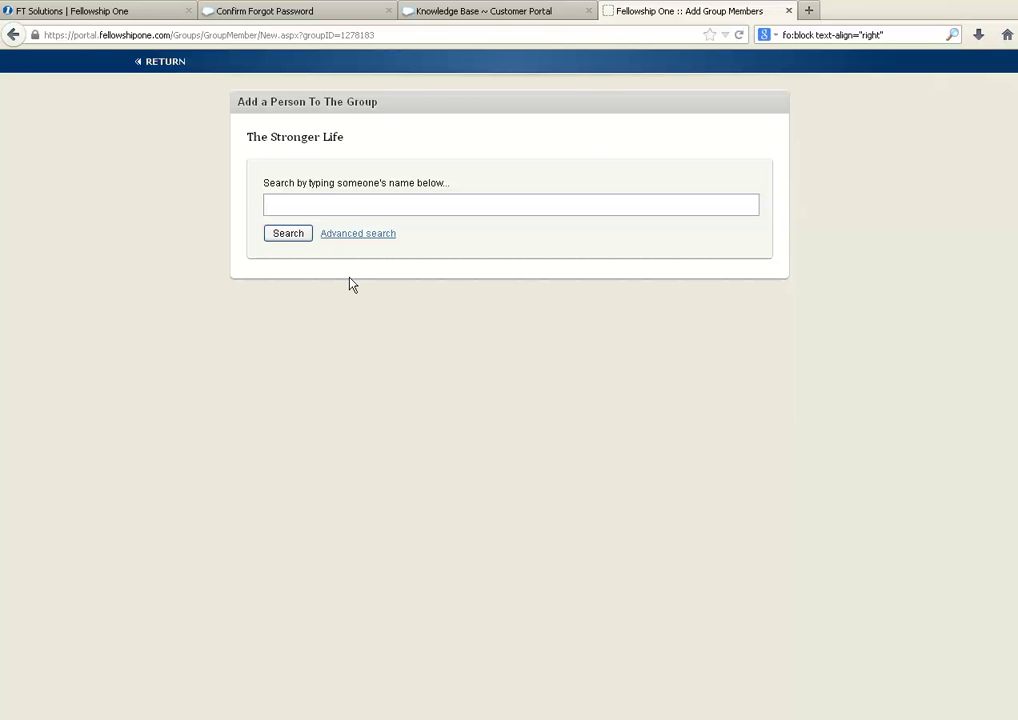
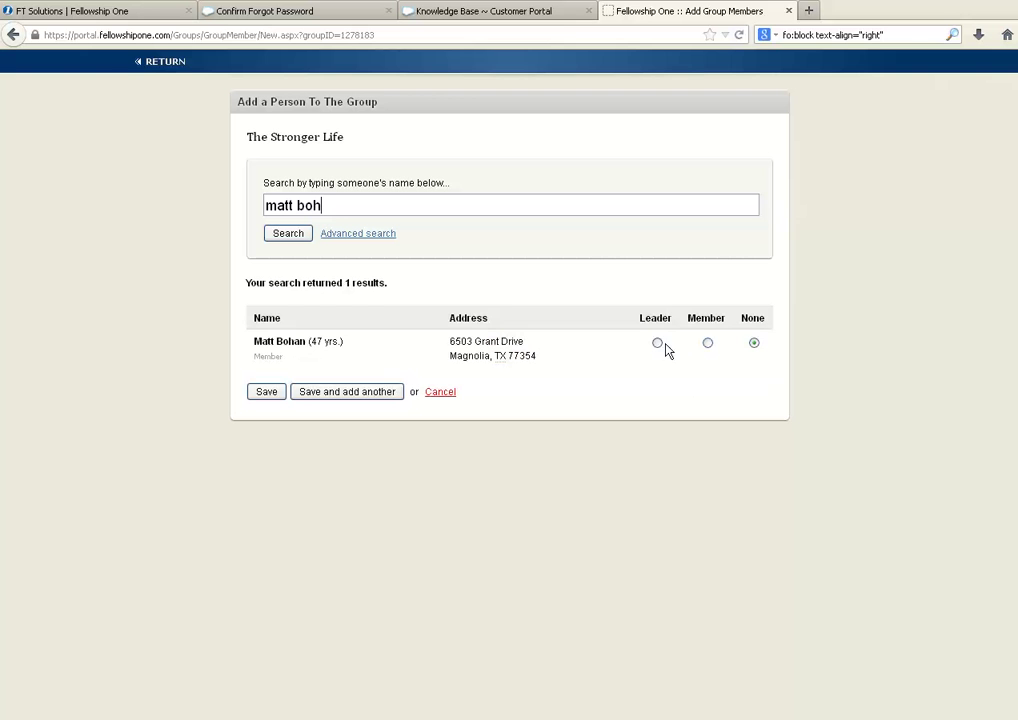
Step: Save a third searched person as a group leader, leaving the name search field ready
left_click(658, 344)
left_click(396, 393)
left_click(329, 214)
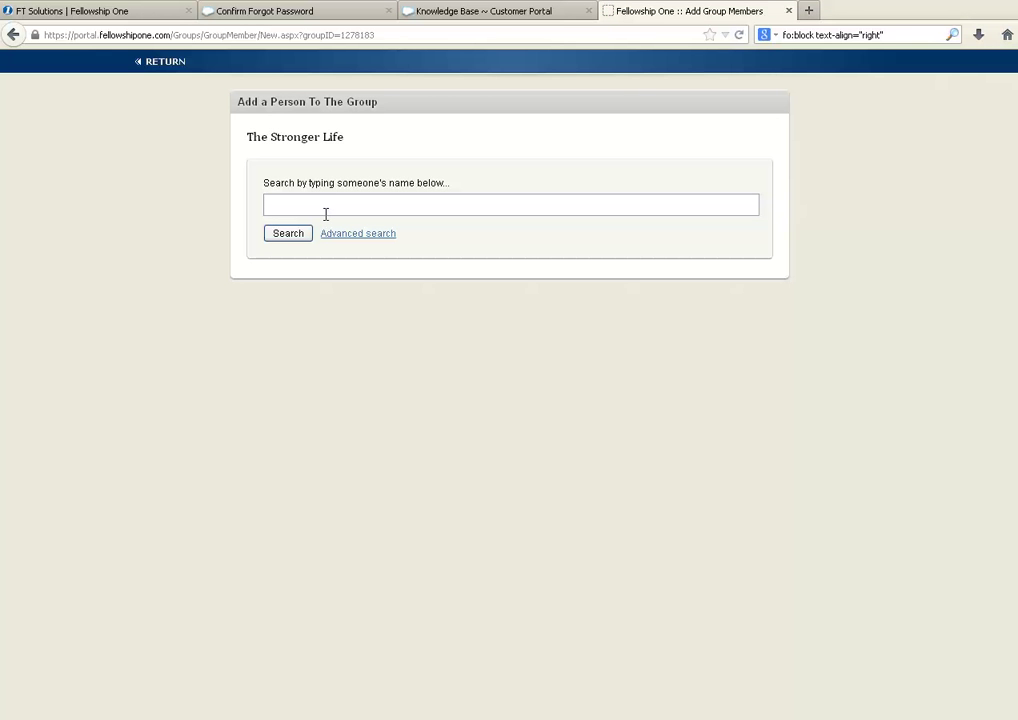
Step: Save three people as members: two results from one surname search, then another searched person
type("slinkard")
key("Return")
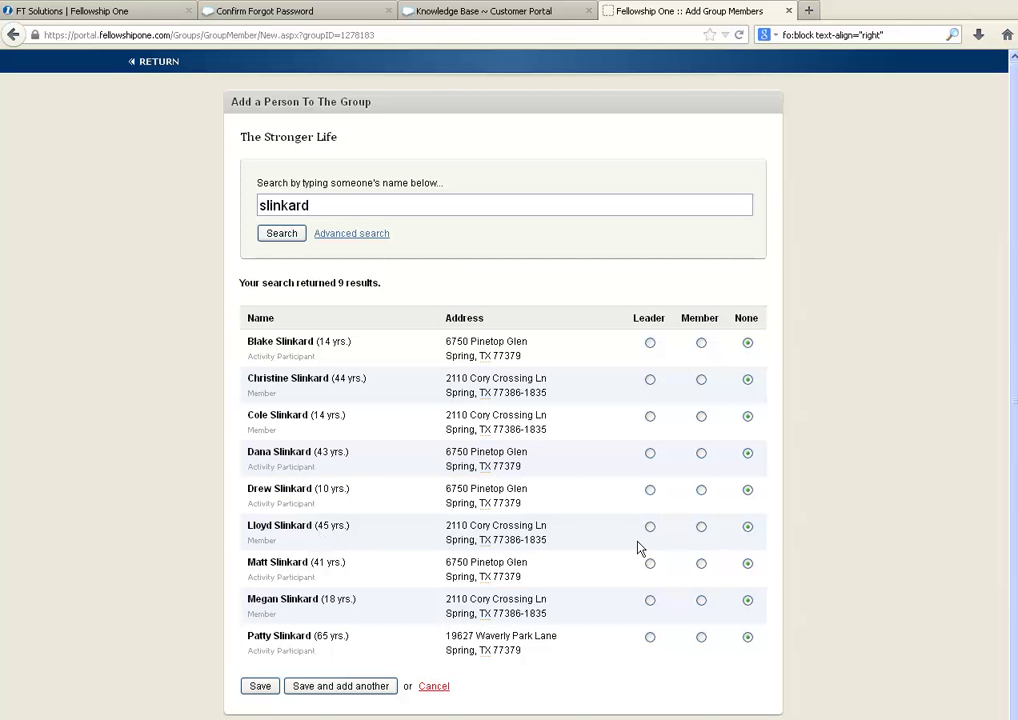
left_click(701, 527)
left_click(703, 382)
left_click(348, 691)
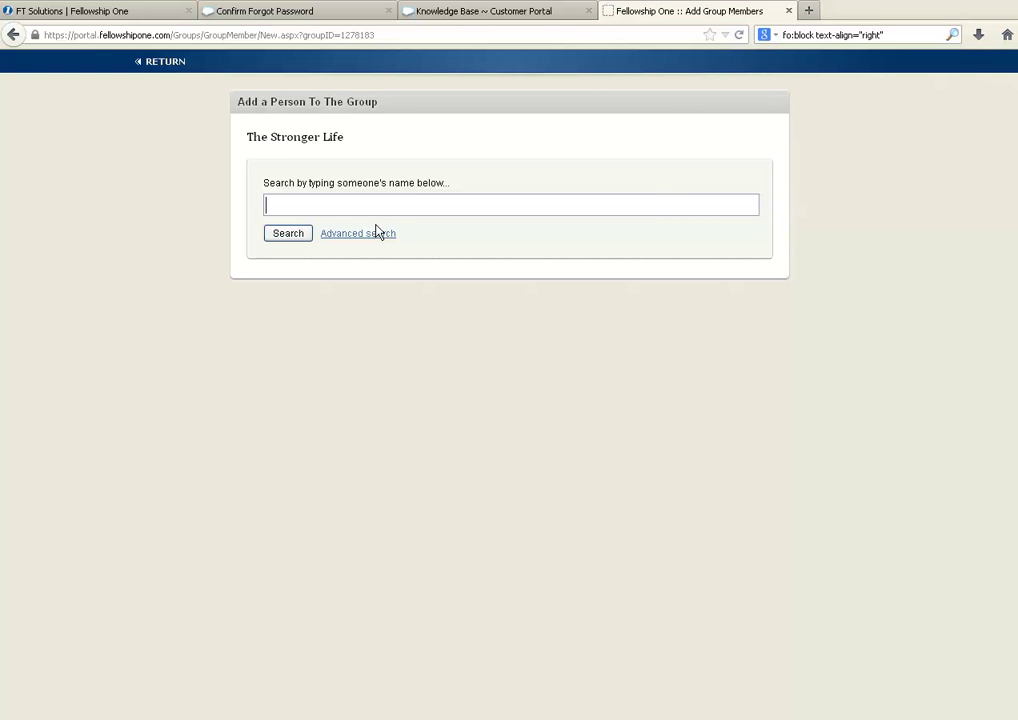
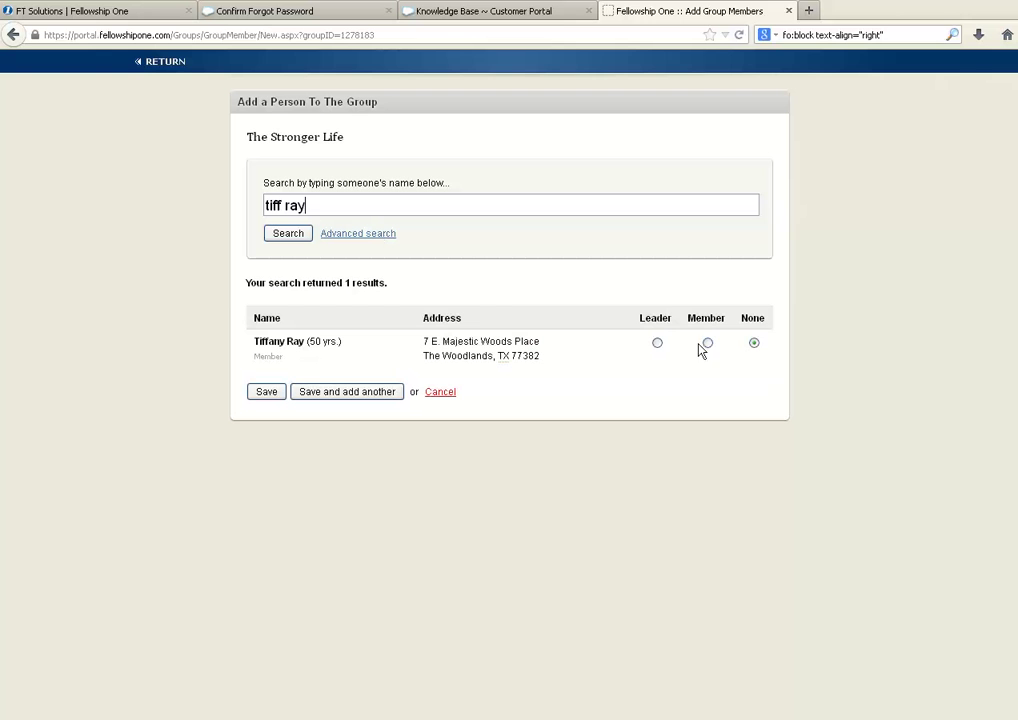
left_click(707, 343)
left_click(384, 392)
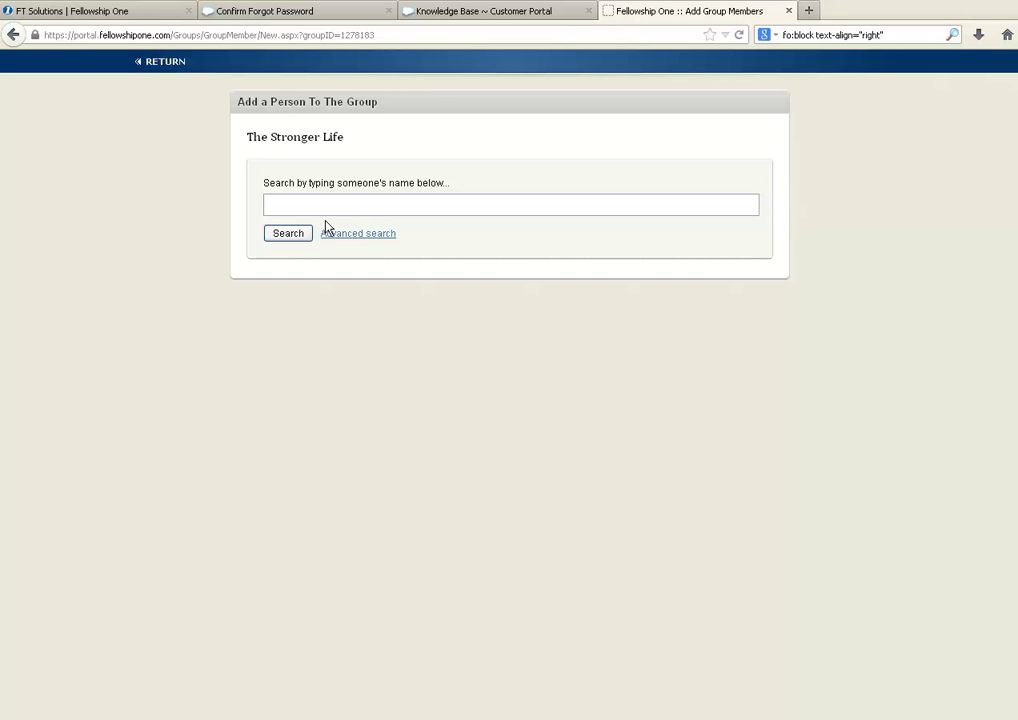
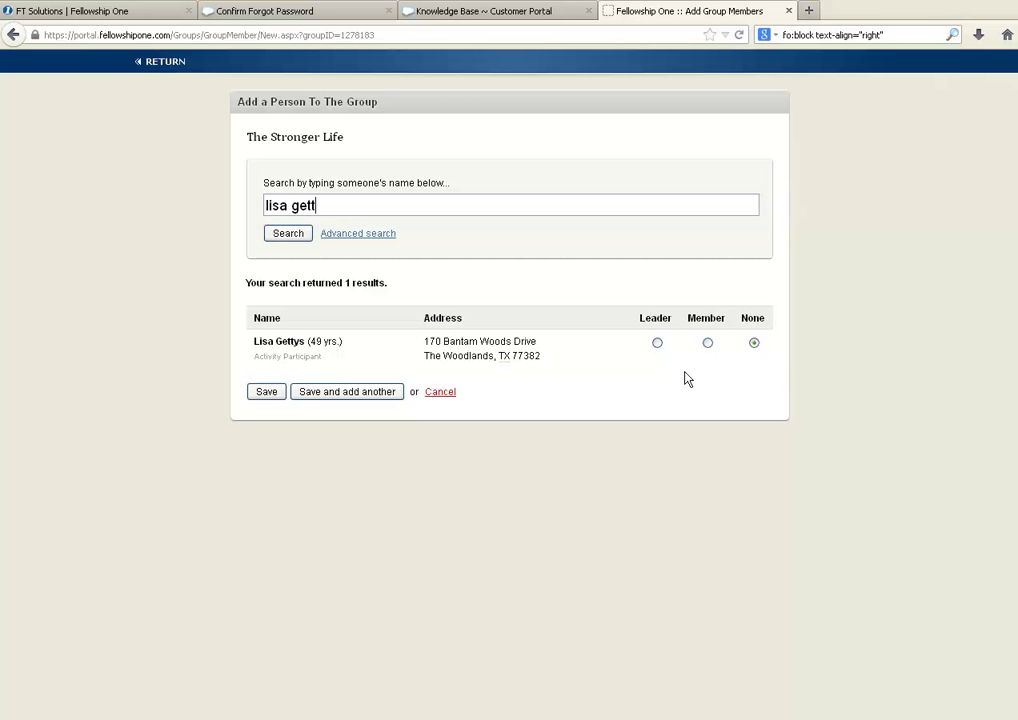
Step: Search for and save the final two people as group members, correcting one mistyped surname
left_click(382, 400)
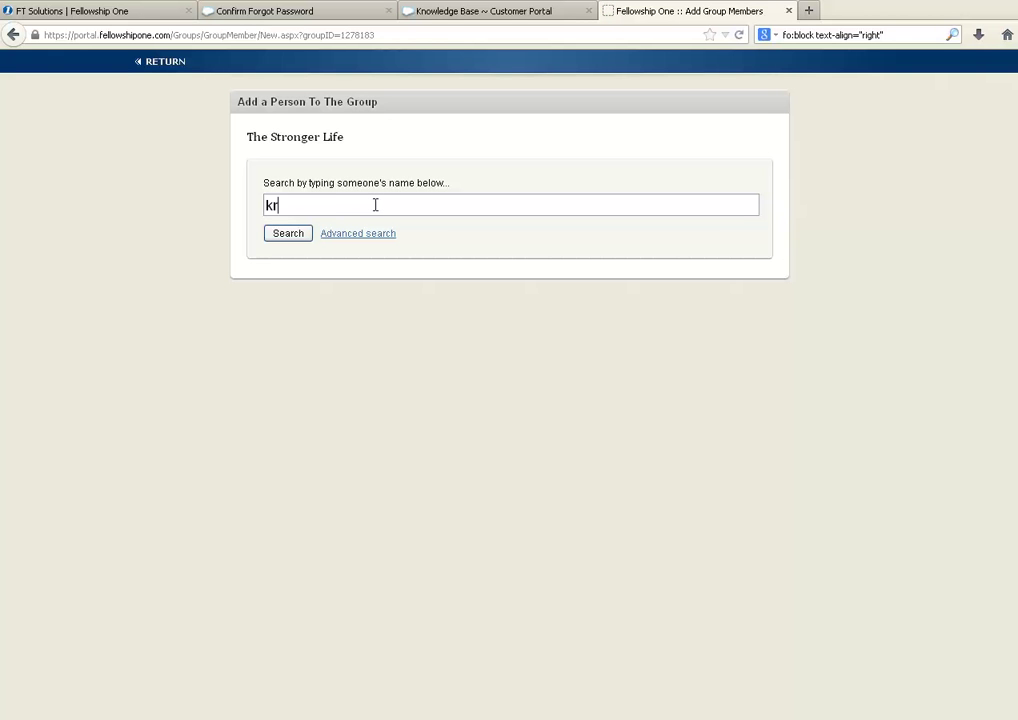
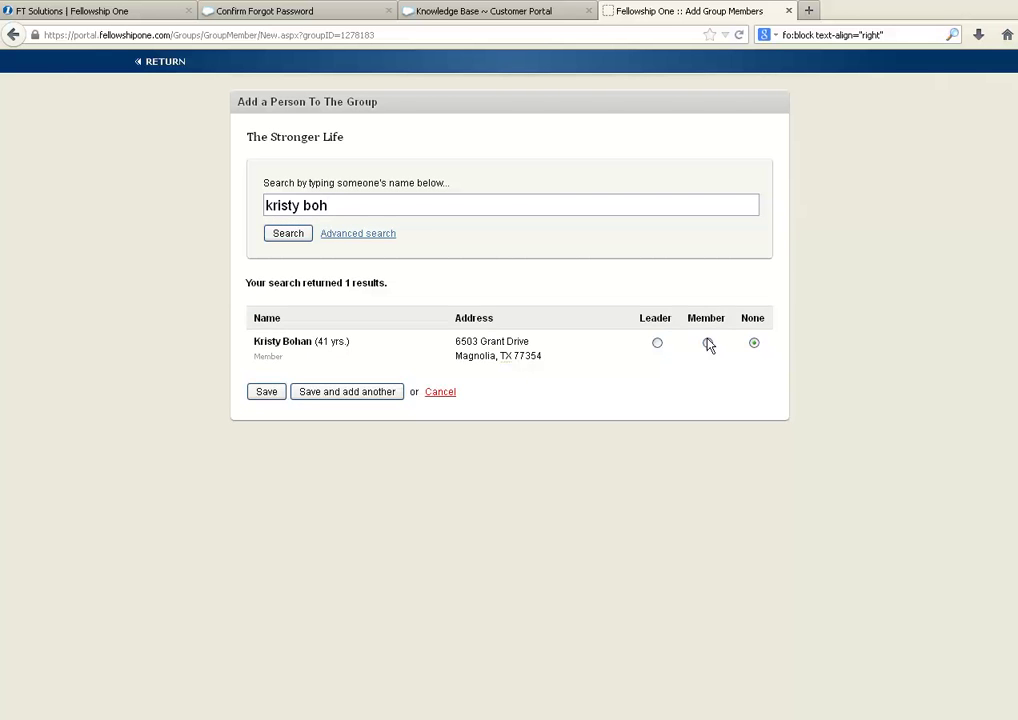
left_click(707, 342)
left_click(389, 395)
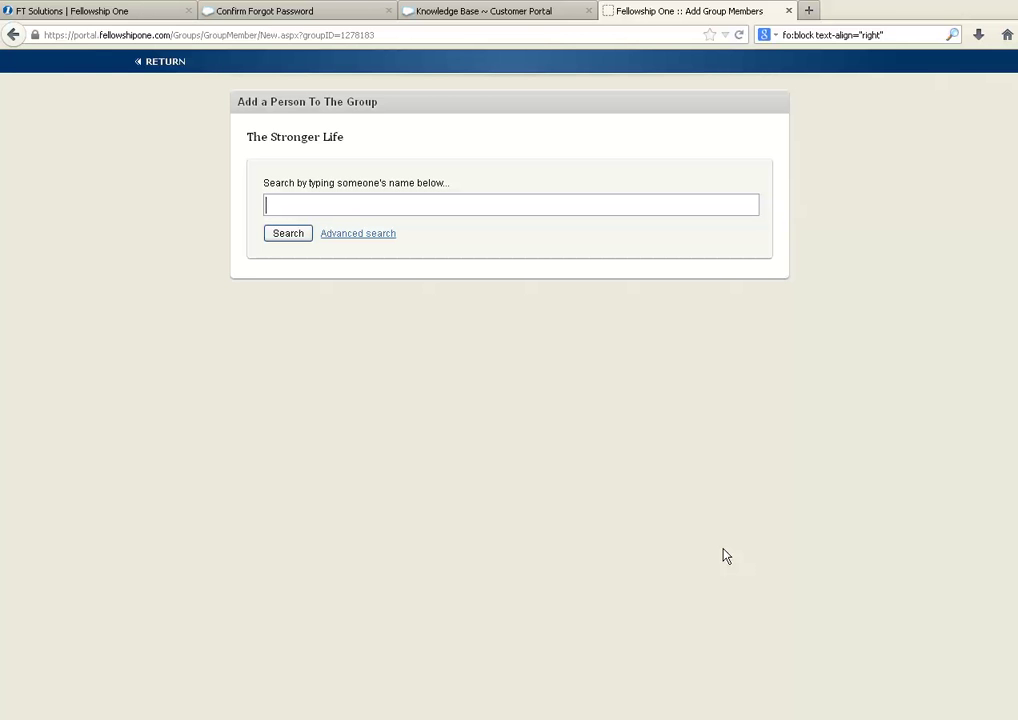
Step: Return to The Stronger Life's View Group page listing its 3 leaders and 5 members
left_click(158, 62)
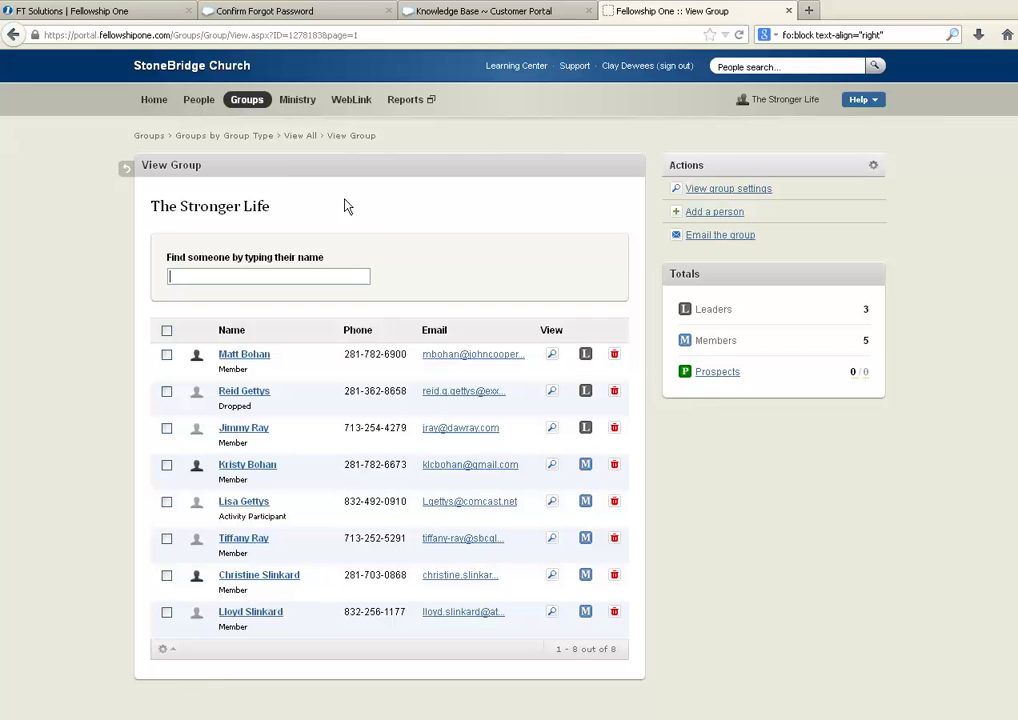
Step: List all groups filtered to Spans of Care, expanding Sunday Morning Adult Study Groups
mouse_move(238, 105)
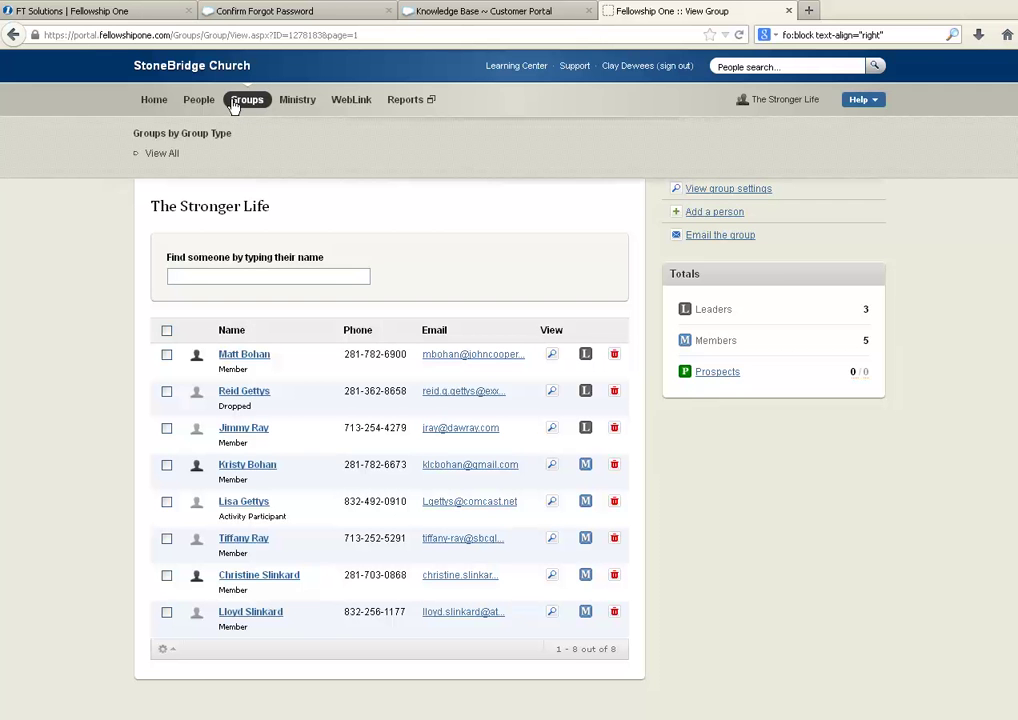
left_click(155, 158)
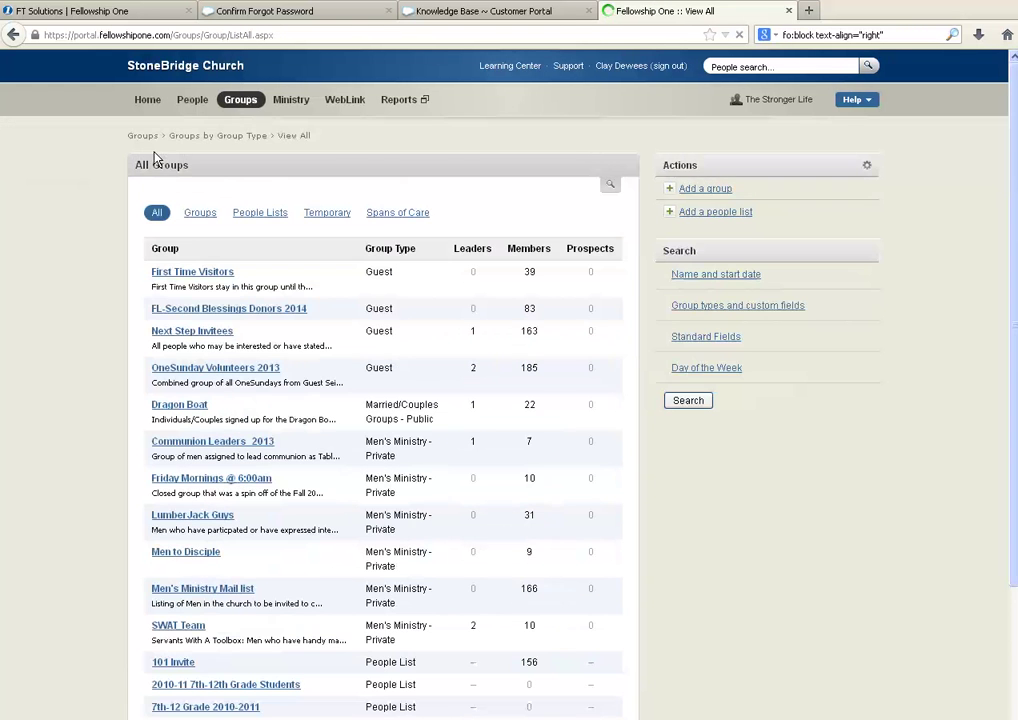
left_click(368, 212)
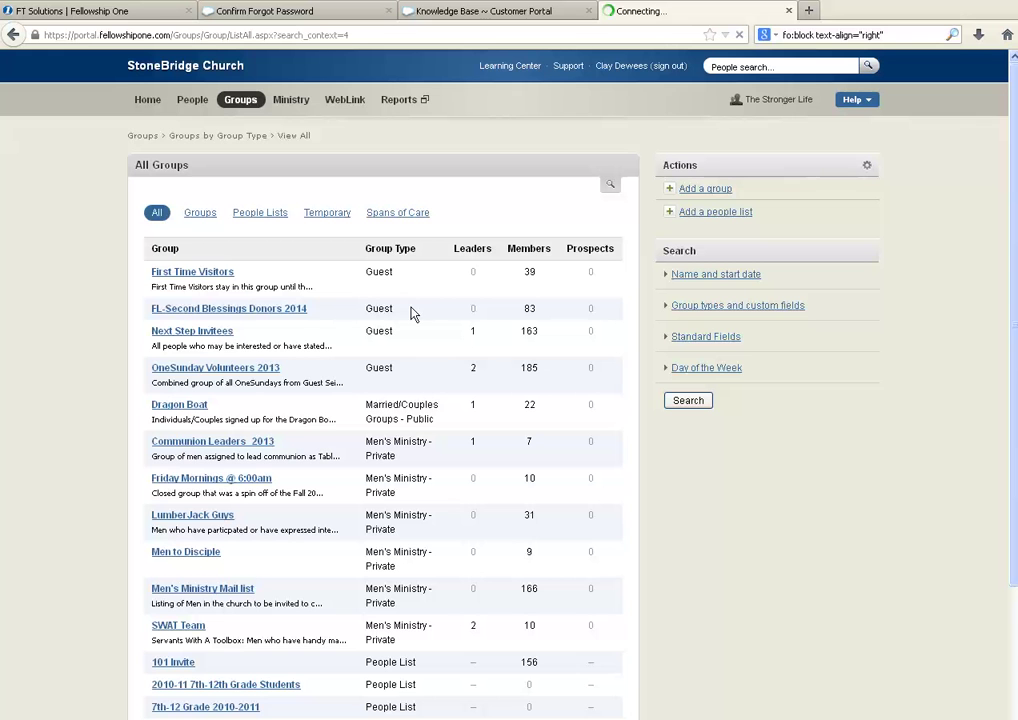
left_click(398, 213)
left_click(291, 254)
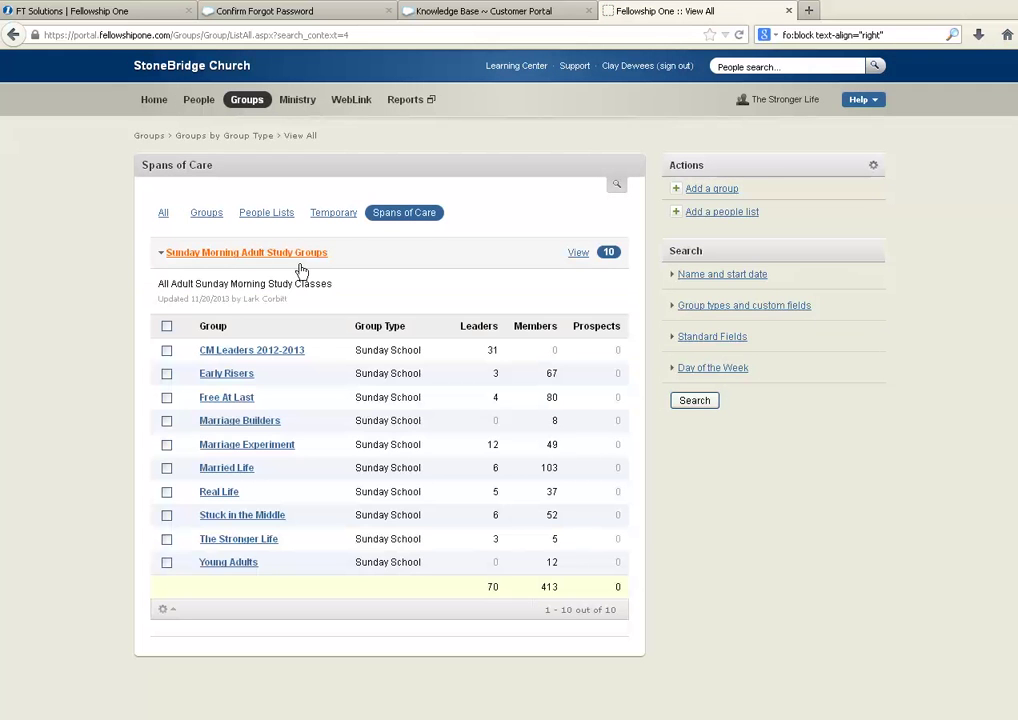